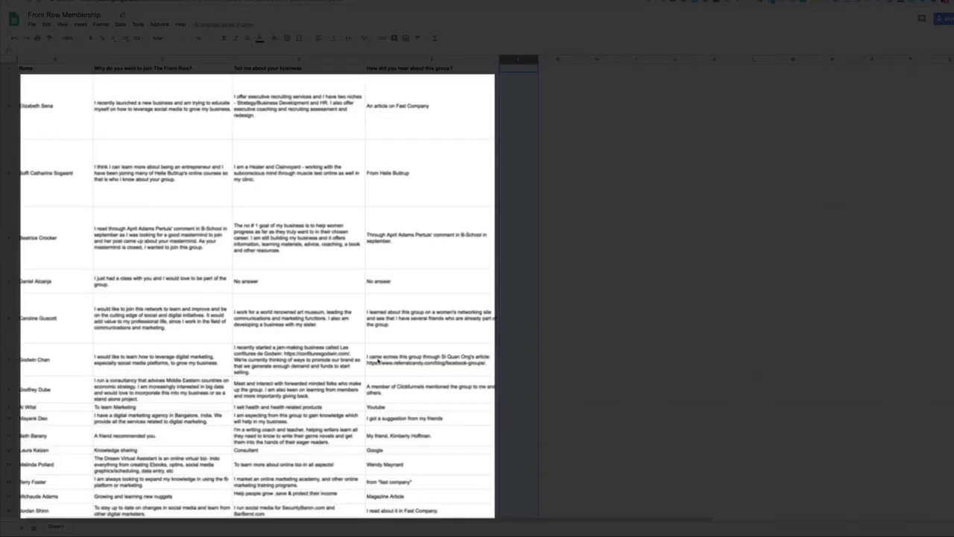
Scroll through the membership sheet rows to review the members' answers
scroll(378, 360, "down", 15)
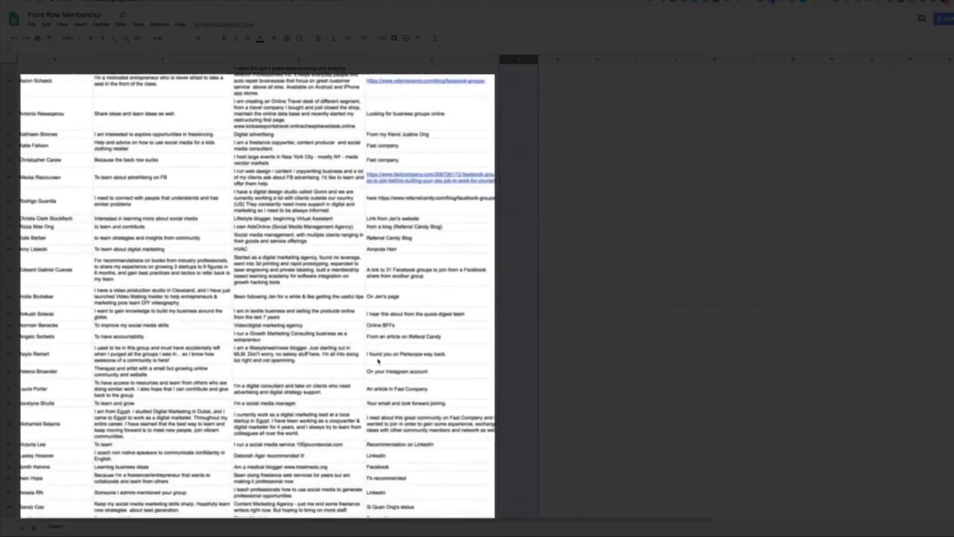
scroll(378, 360, "up", 10)
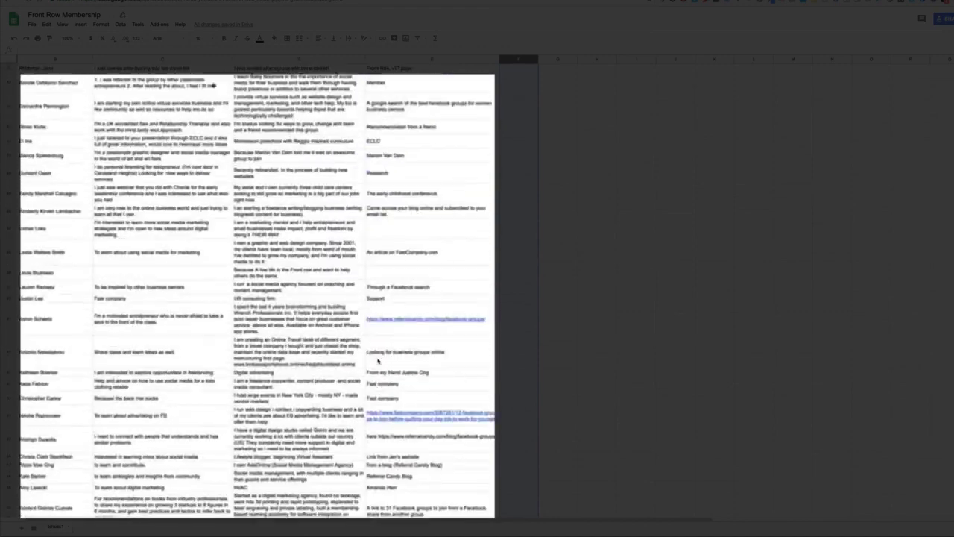
scroll(378, 360, "up", 10)
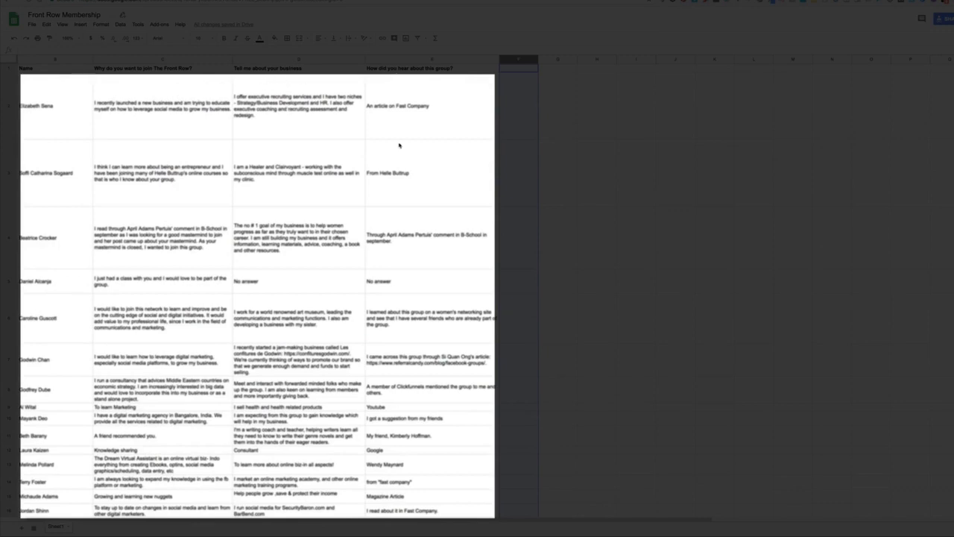
scroll(399, 146, "down", 10)
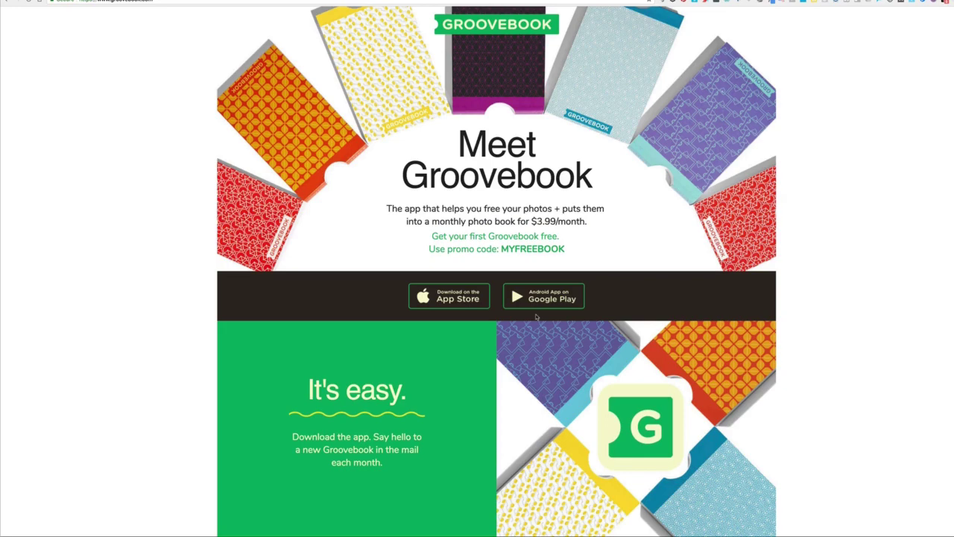
scroll(536, 317, "down", 10)
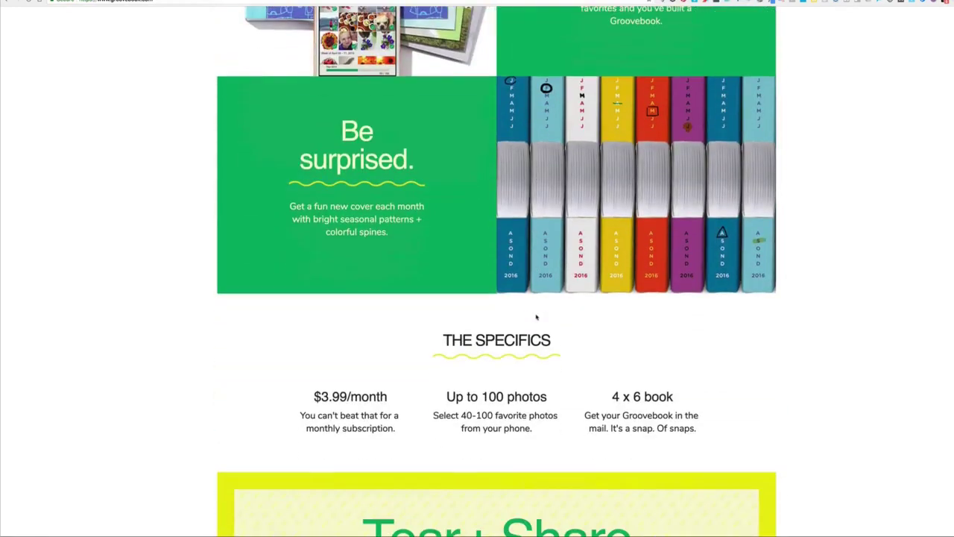
scroll(536, 317, "down", 7)
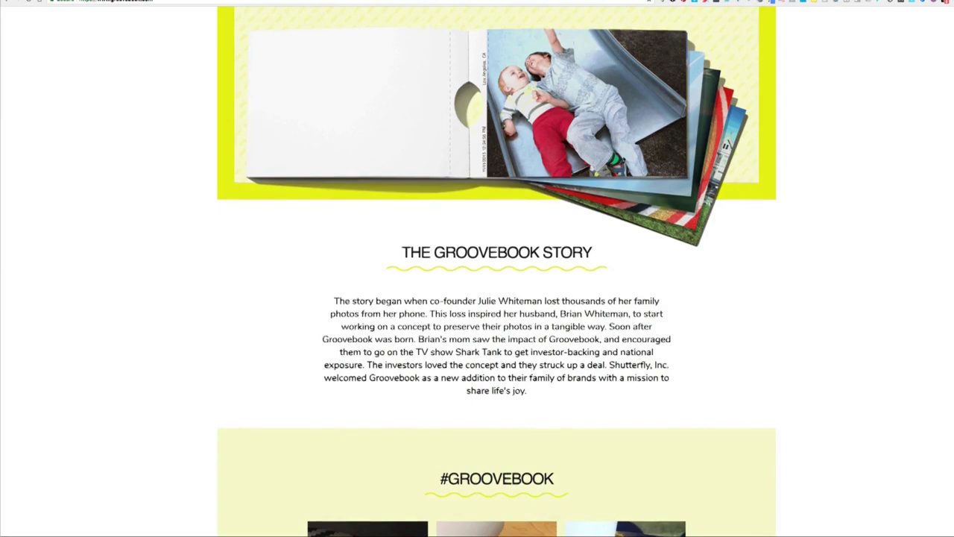
scroll(624, 159, "up", 2)
scroll(624, 158, "down", 5)
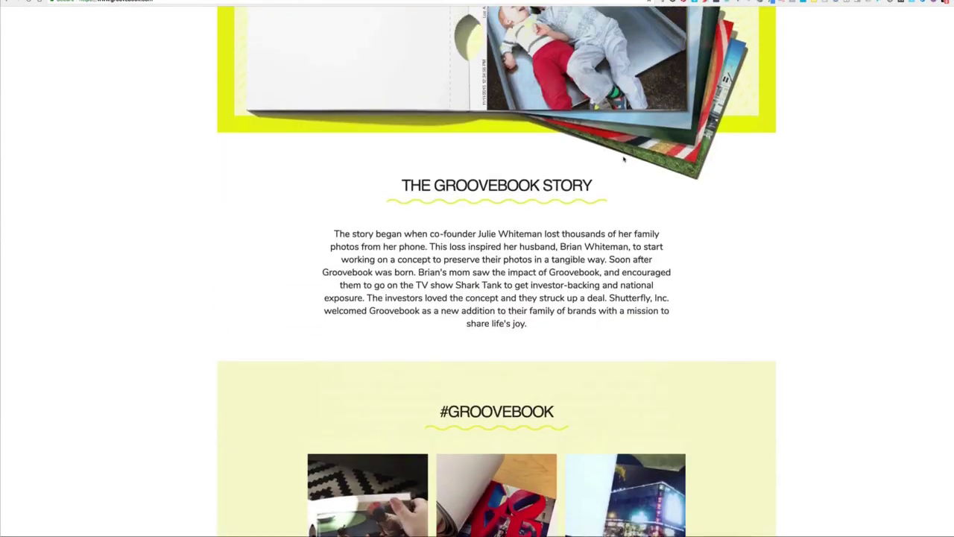
scroll(624, 159, "down", 1)
scroll(494, 363, "up", 6)
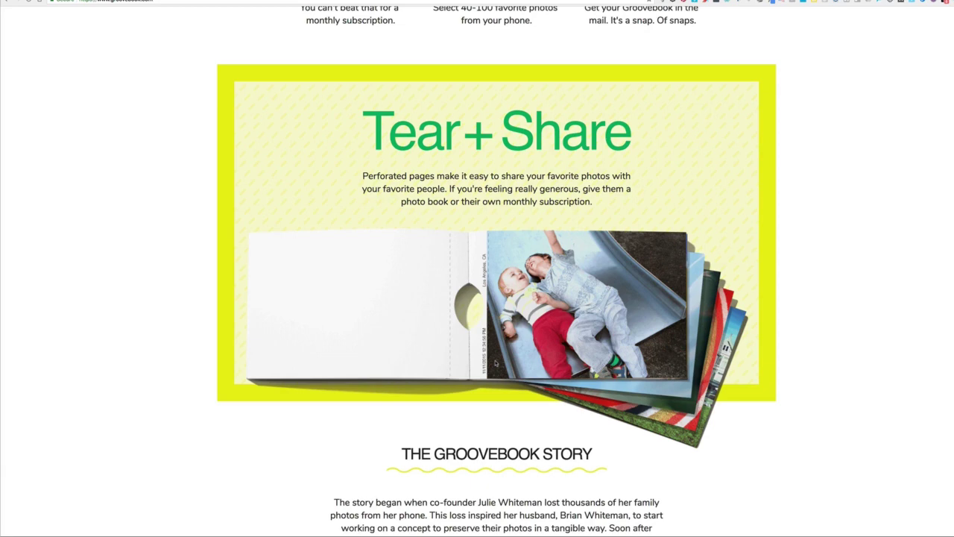
scroll(495, 363, "up", 1)
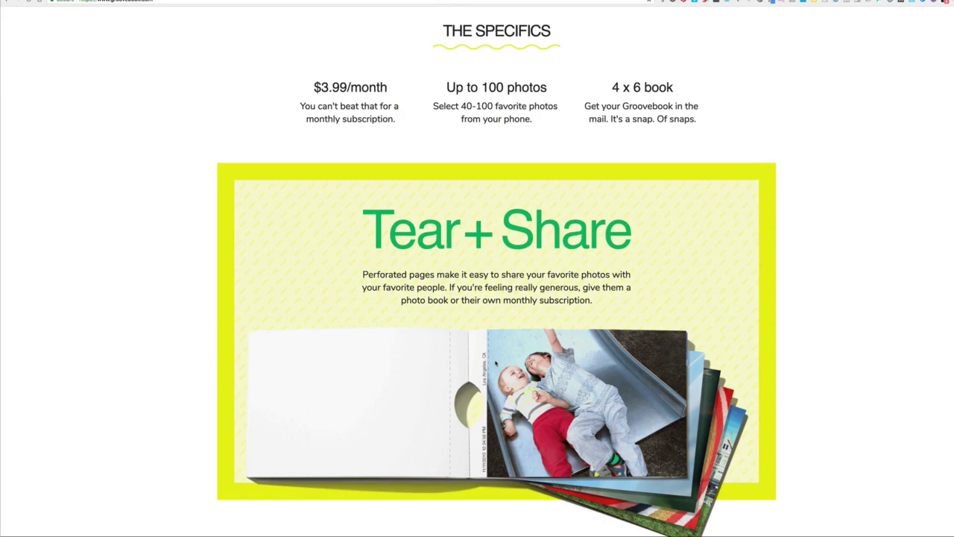
scroll(495, 363, "down", 1)
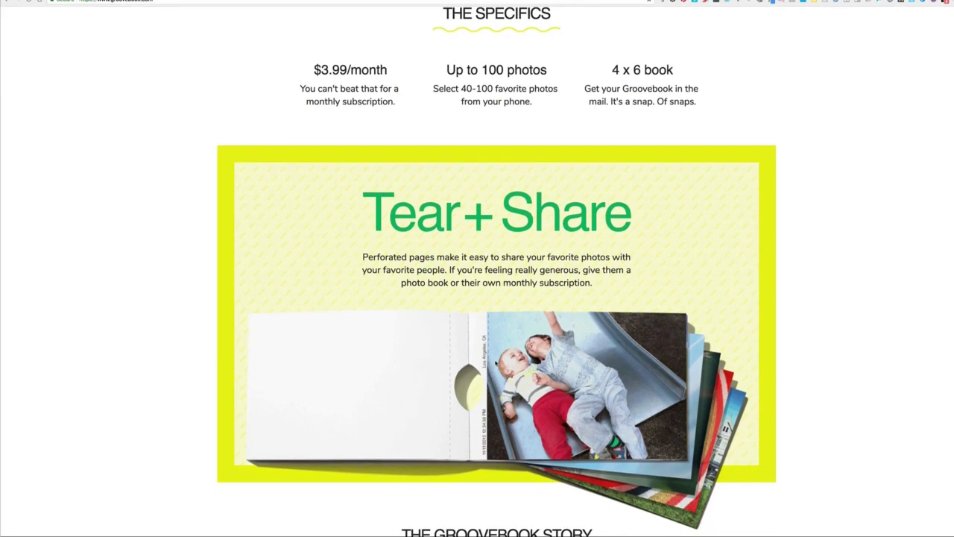
scroll(495, 320, "down", 1)
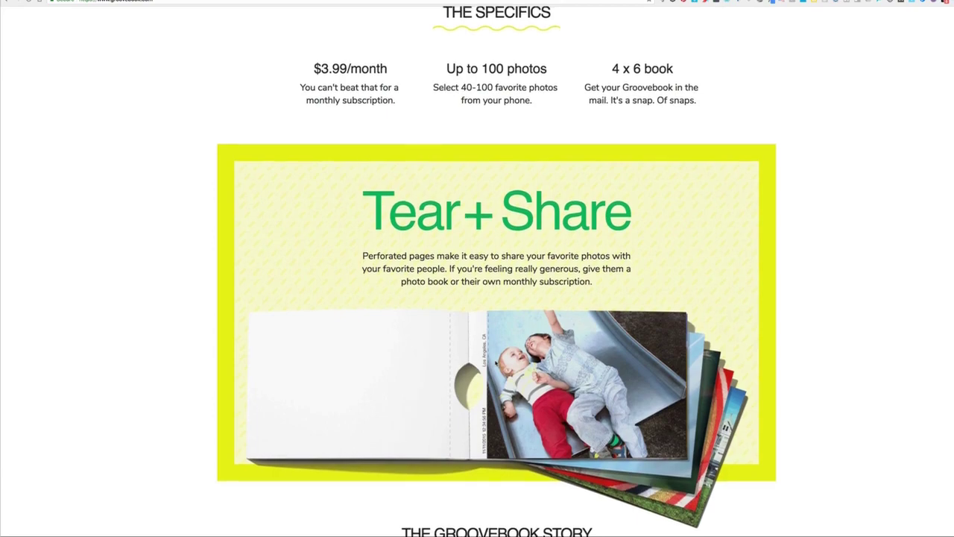
scroll(497, 360, "down", 5)
scroll(497, 361, "down", 5)
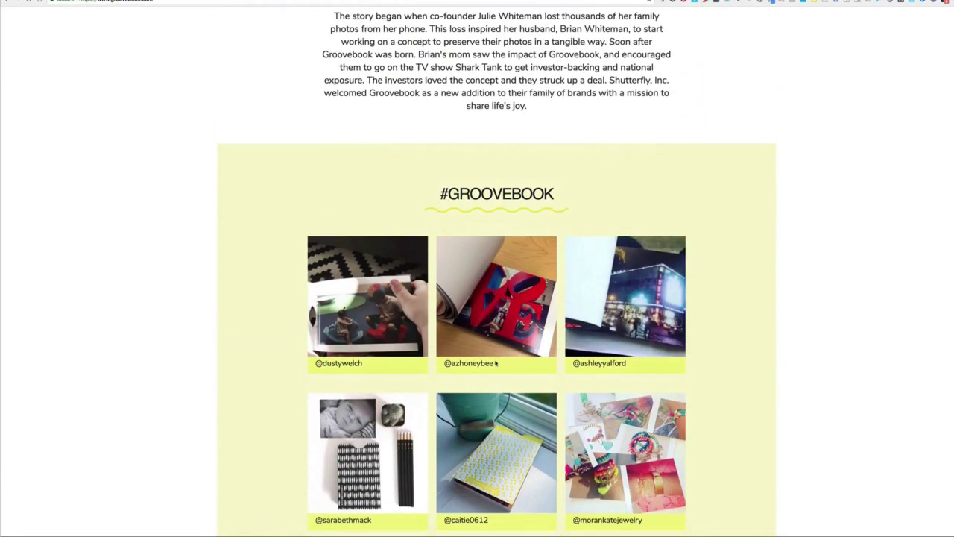
Jump back to the top of the Groovebook page
key("Home")
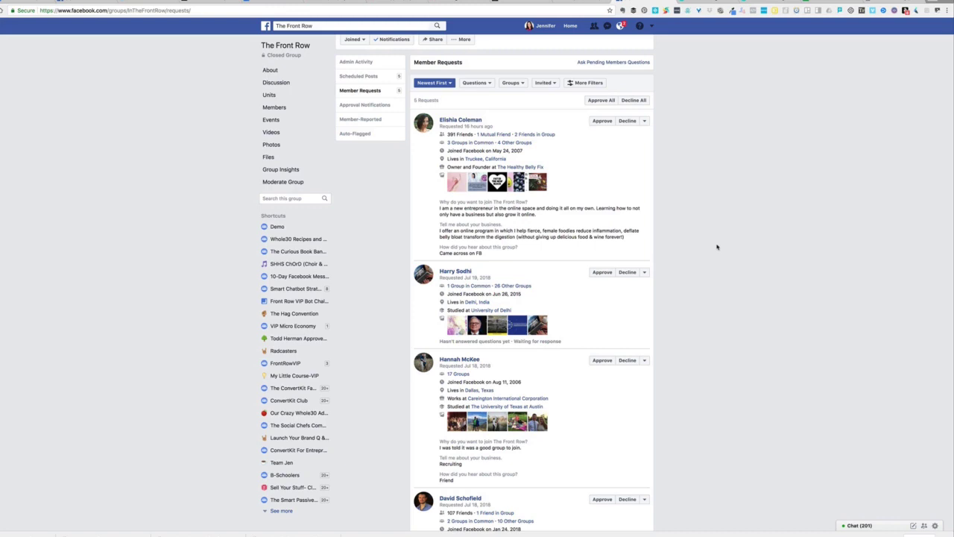
scroll(555, 287, "down", 5)
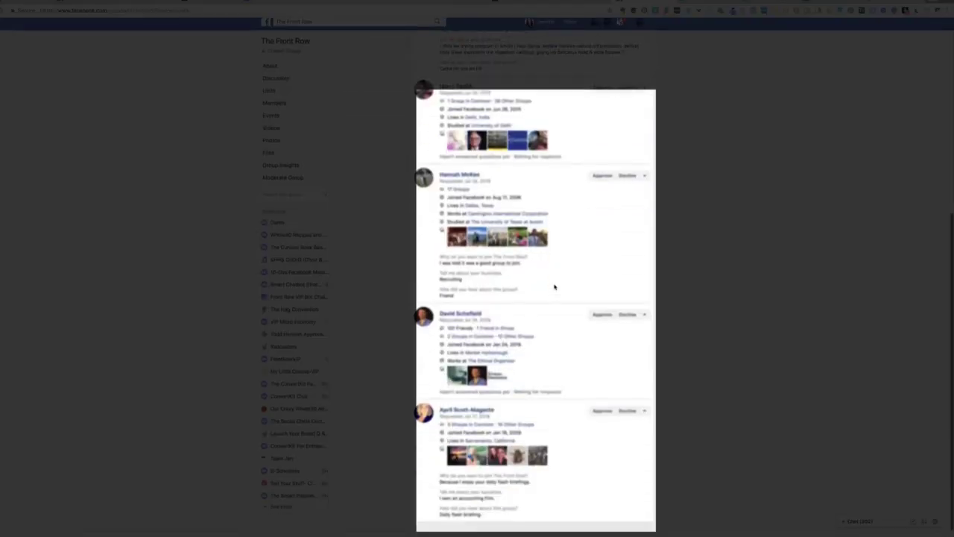
scroll(555, 287, "up", 3)
scroll(554, 286, "up", 2)
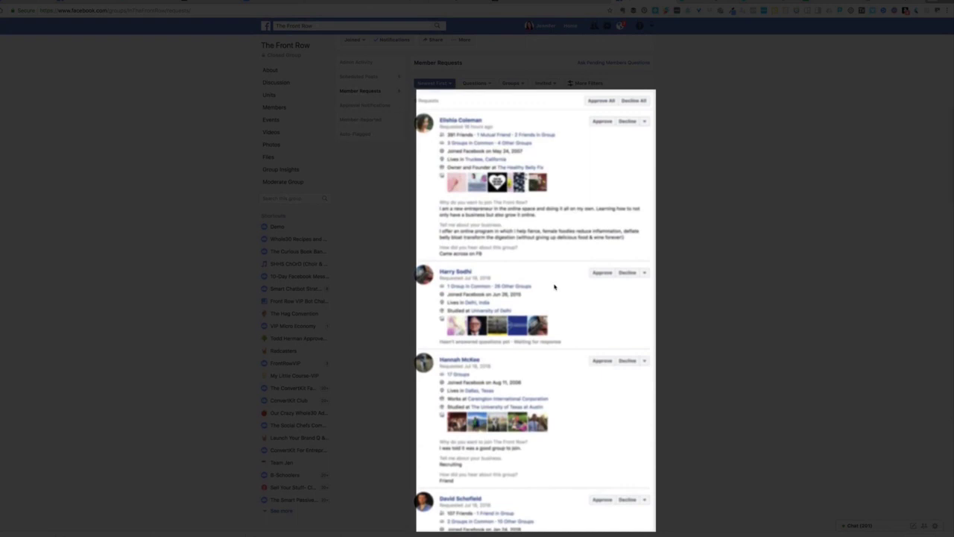
scroll(554, 286, "down", 4)
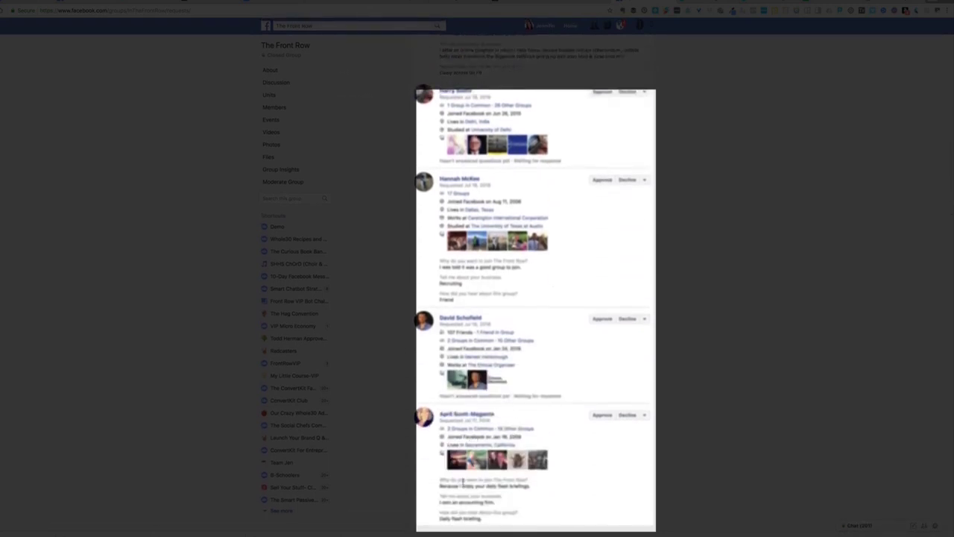
key("super+equal")
key("super+equal")
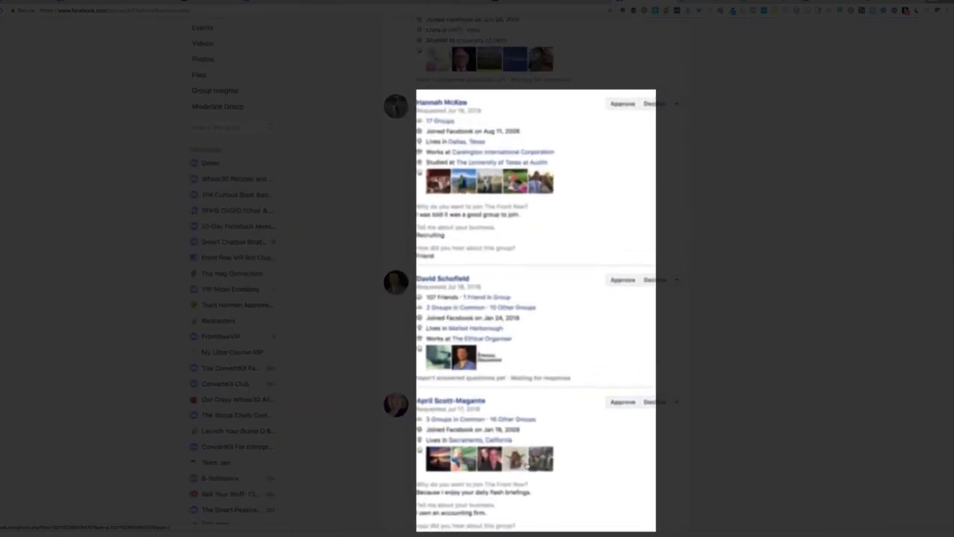
scroll(526, 463, "down", 1)
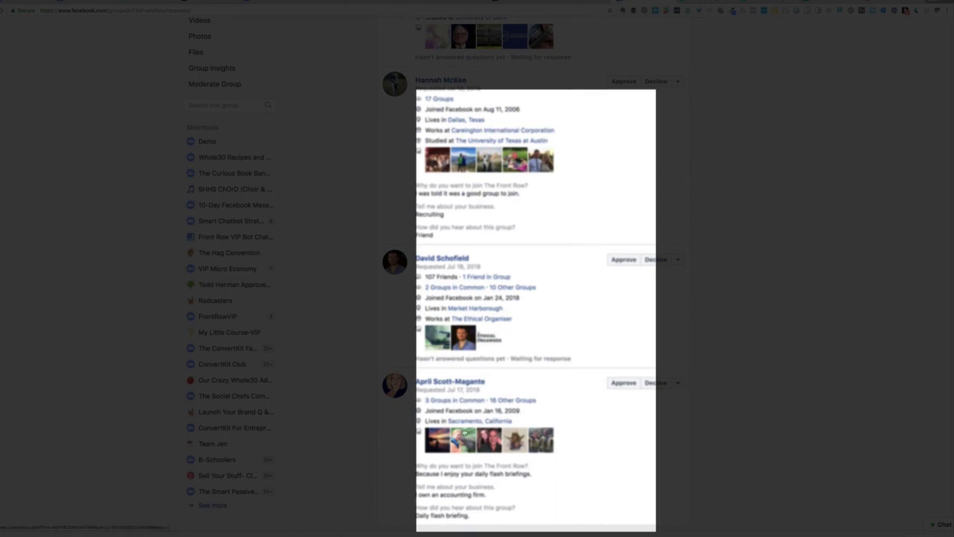
mouse_move(463, 402)
mouse_move(507, 403)
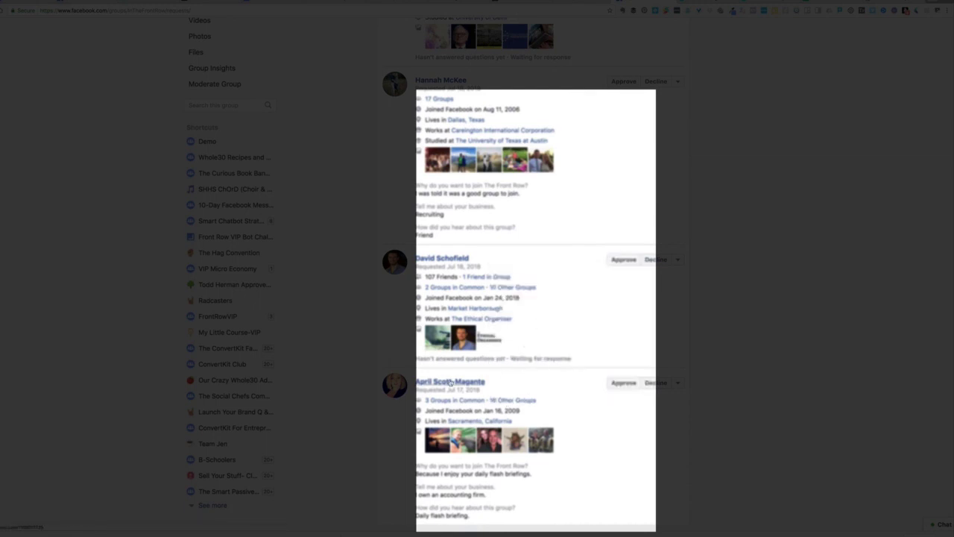
Approve the accounting-firm owner's request and decline the one with unanswered questions
mouse_move(450, 382)
left_click(622, 383)
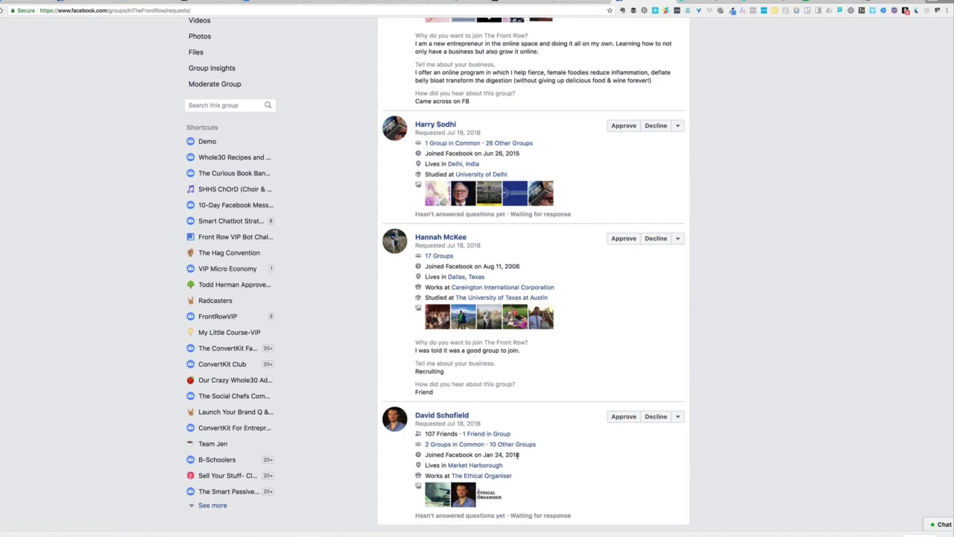
mouse_move(482, 447)
left_click(654, 418)
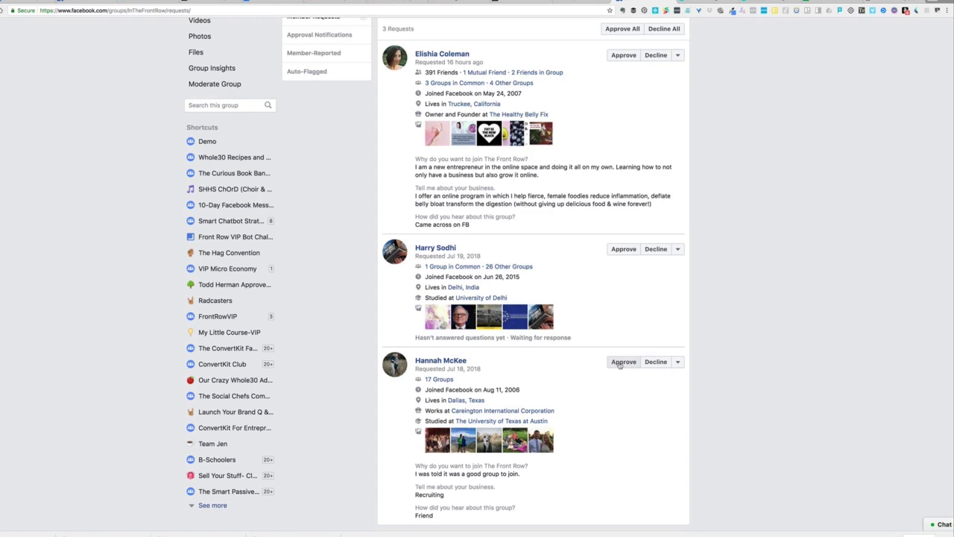
Screenshot the recruiter's join request, then approve it
mouse_move(753, 1)
left_click_drag(374, 347, 701, 527)
left_click(620, 362)
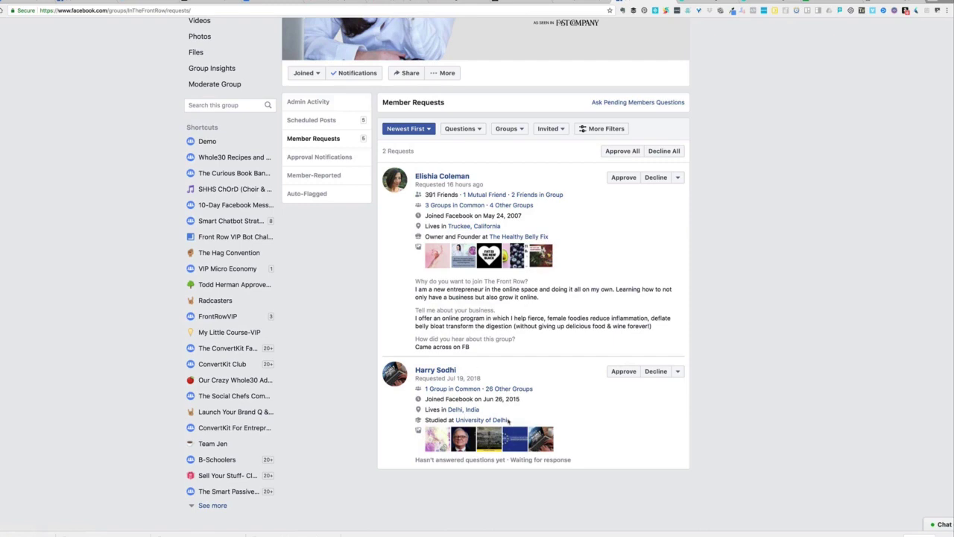
Decline the remaining unanswered request, then screenshot and approve the last membership request
left_click(655, 371)
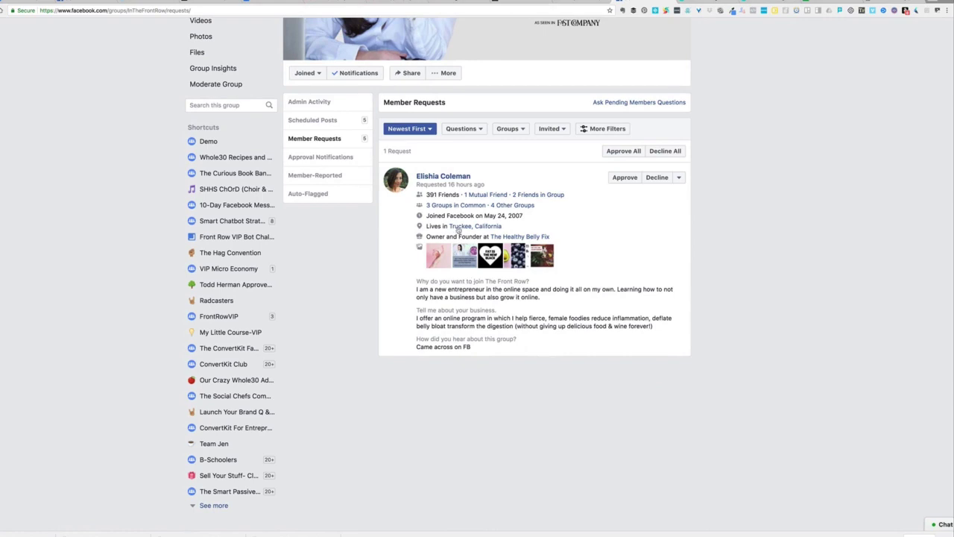
mouse_move(488, 198)
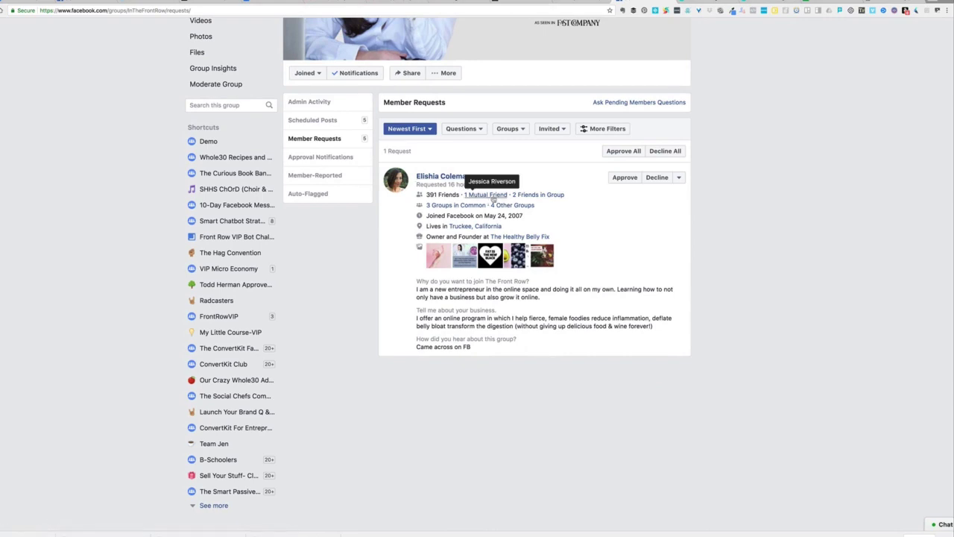
mouse_move(526, 196)
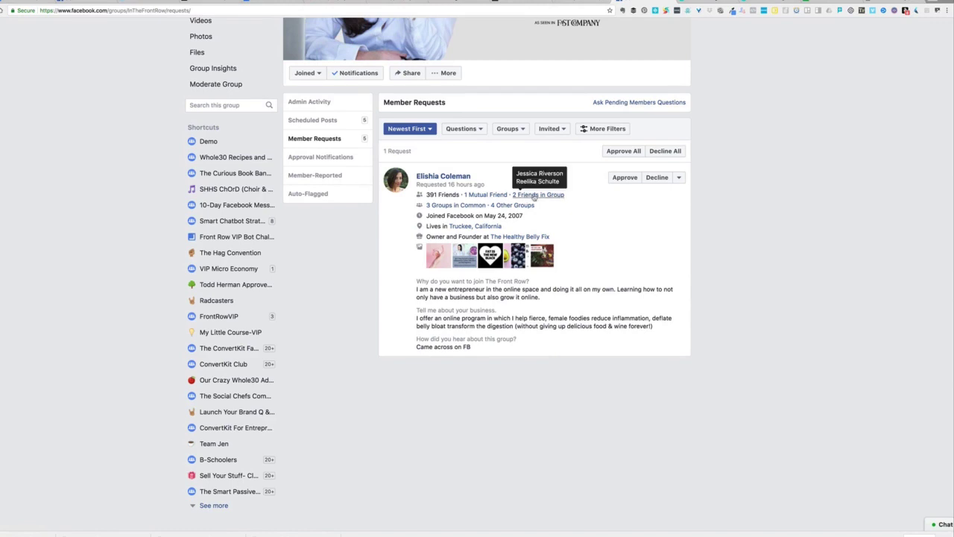
mouse_move(447, 206)
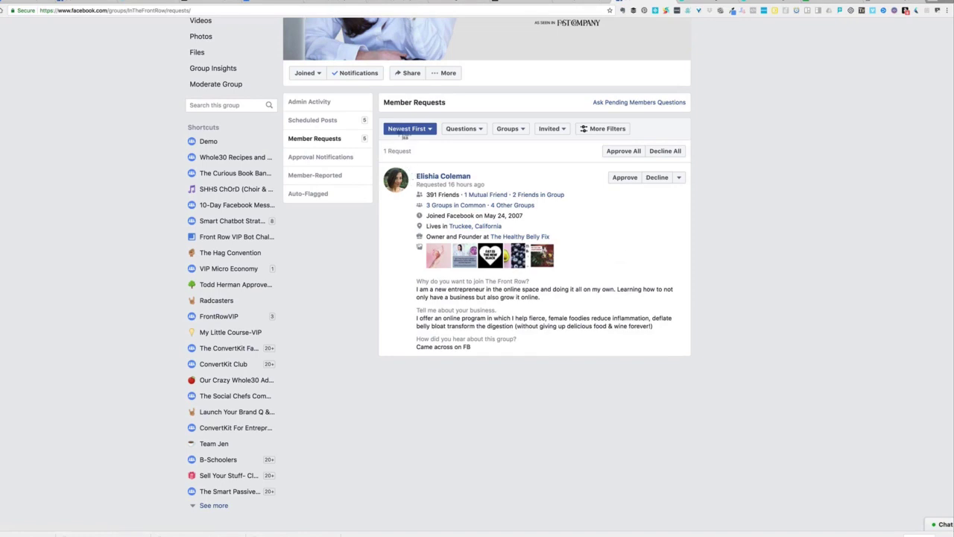
left_click_drag(382, 144, 696, 363)
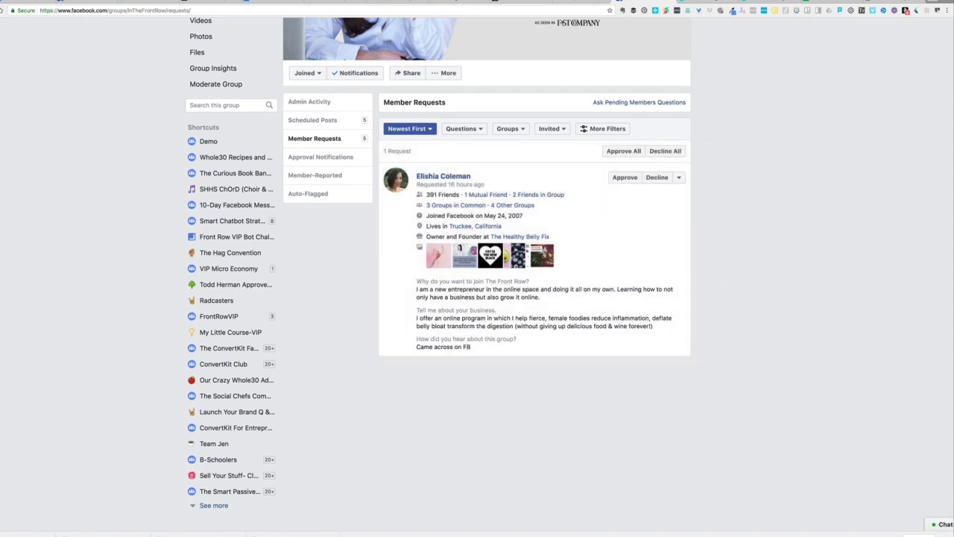
left_click(624, 178)
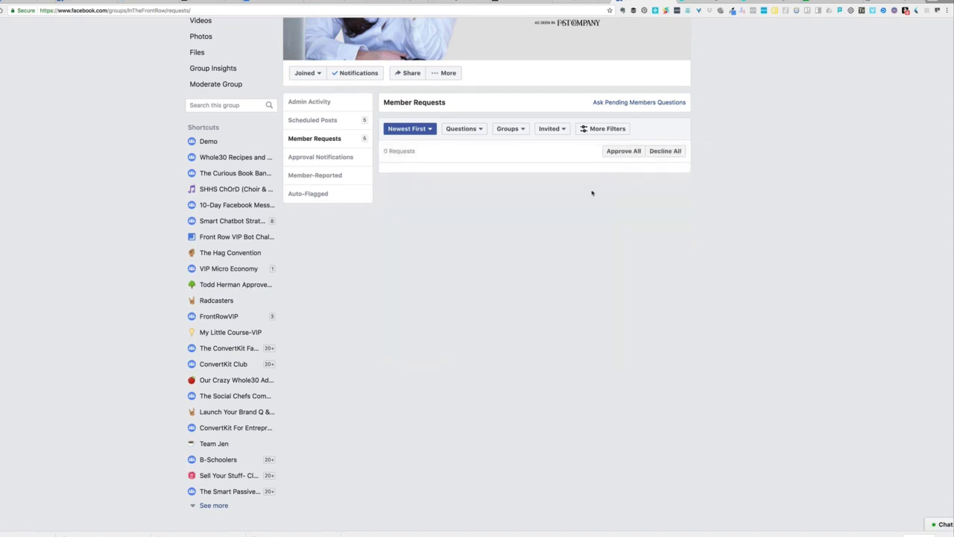
scroll(591, 193, "up", 3)
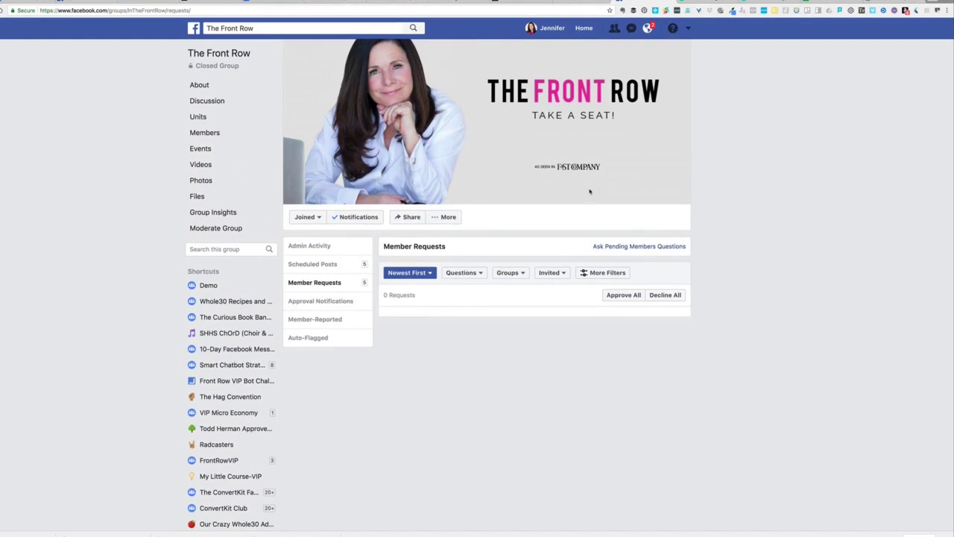
Go to The Front Row group's Discussion feed
left_click(223, 103)
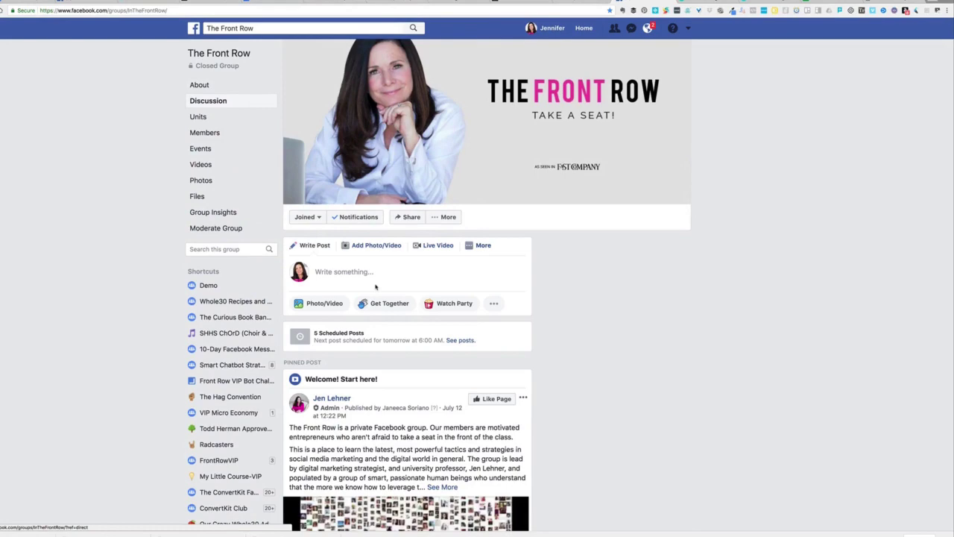
scroll(600, 317, "down", 2)
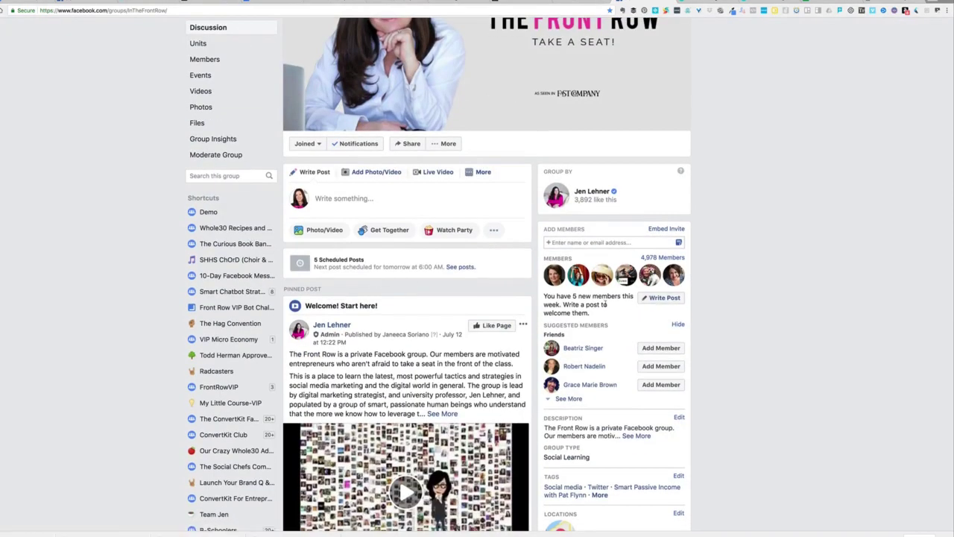
scroll(605, 304, "up", 5)
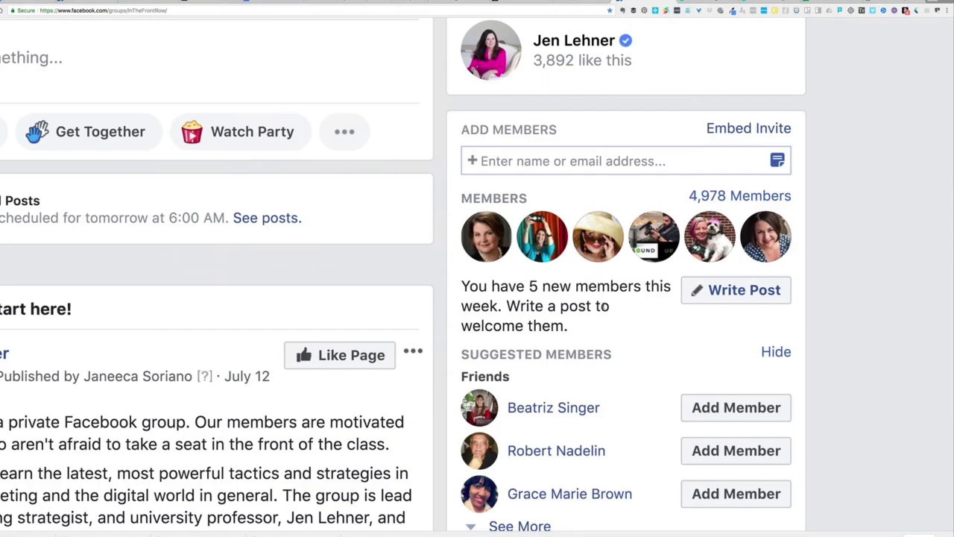
scroll(602, 306, "down", 5)
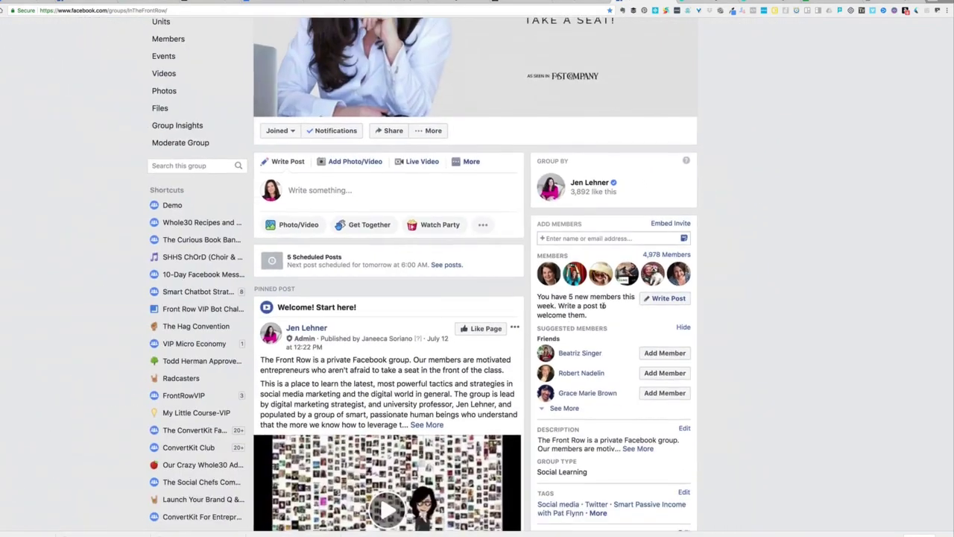
Publish the new-members post with its first line reading 'Let's welcome our new Front Row members:'
left_click(661, 302)
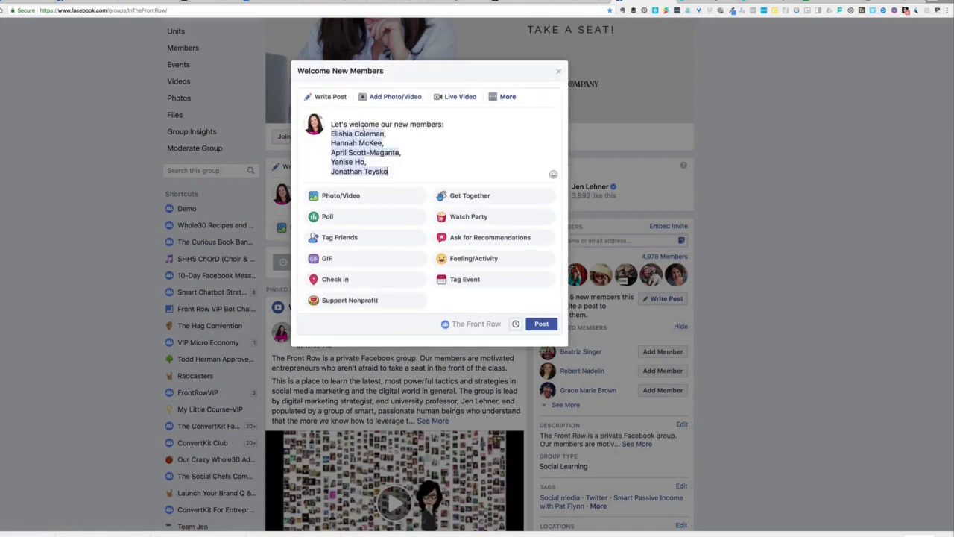
left_click(449, 123)
left_click(409, 125)
type("Front Row")
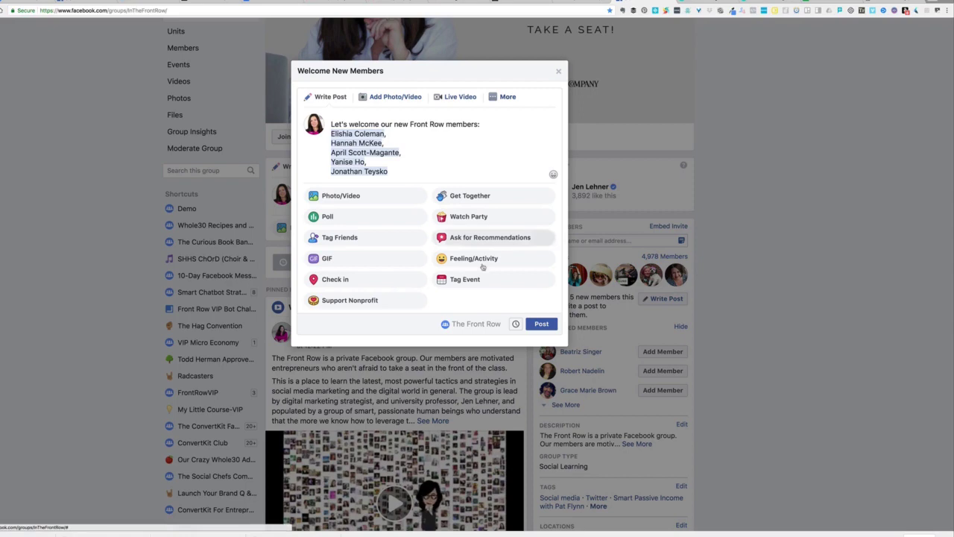
left_click(539, 324)
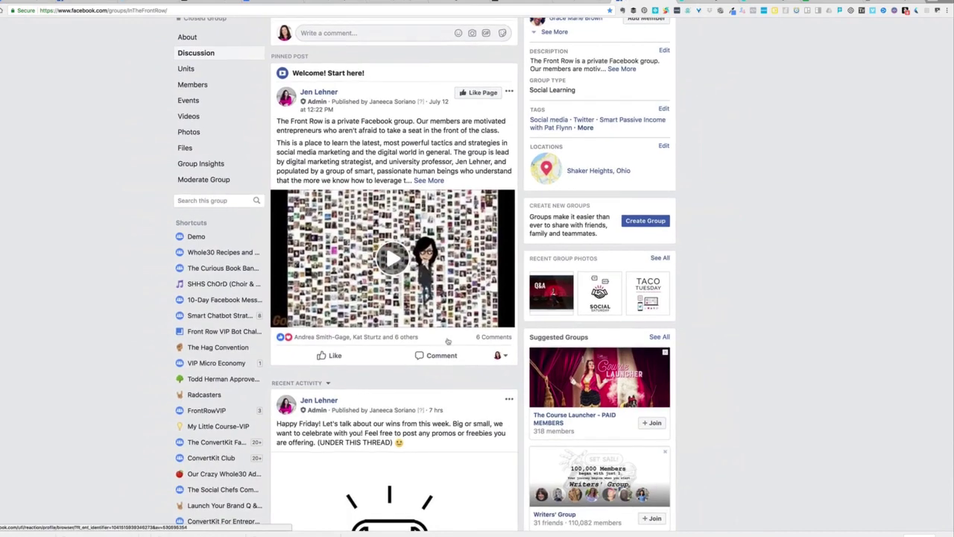
Expand the pinned post's 6 comments and paste the new members' names into a comment
left_click(492, 337)
scroll(438, 394, "down", 3)
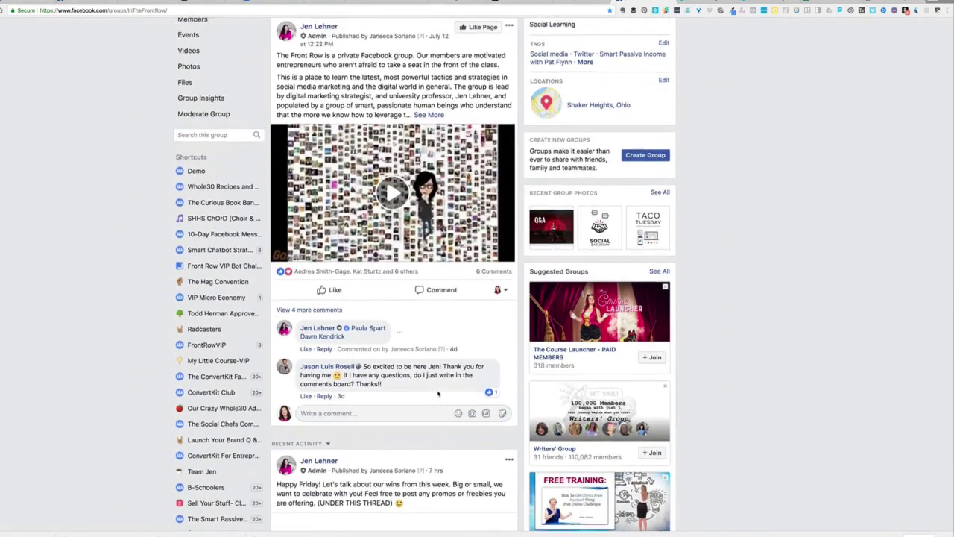
left_click(404, 383)
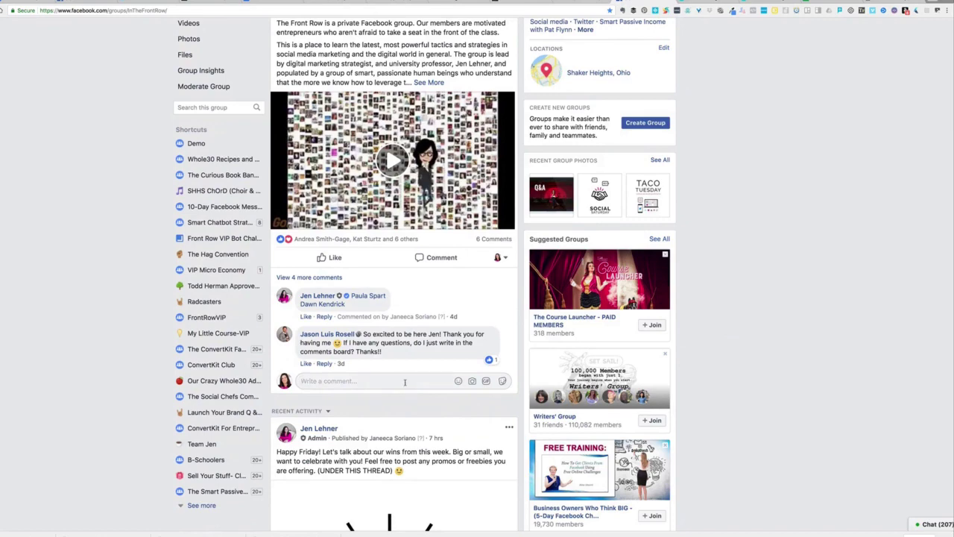
scroll(404, 380, "up", 5)
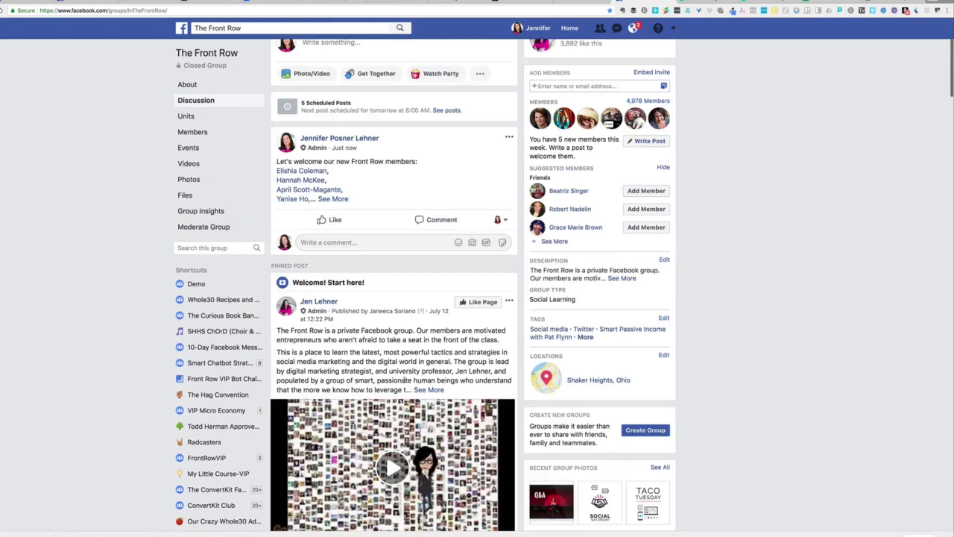
scroll(404, 380, "down", 2)
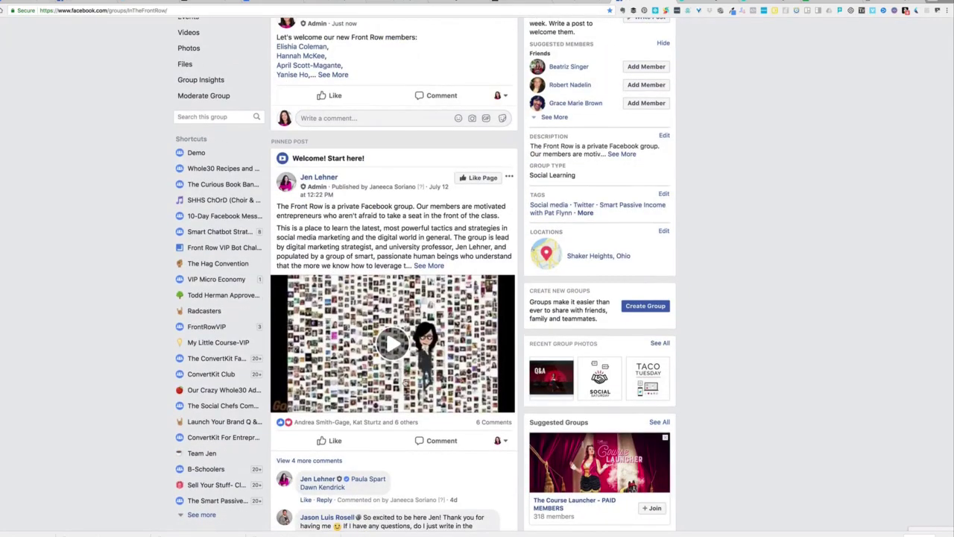
scroll(406, 382, "down", 1)
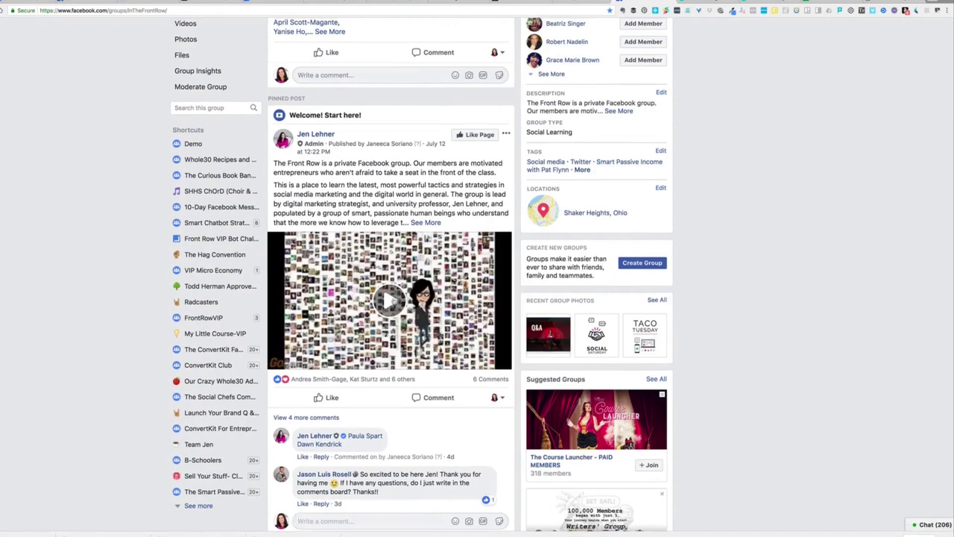
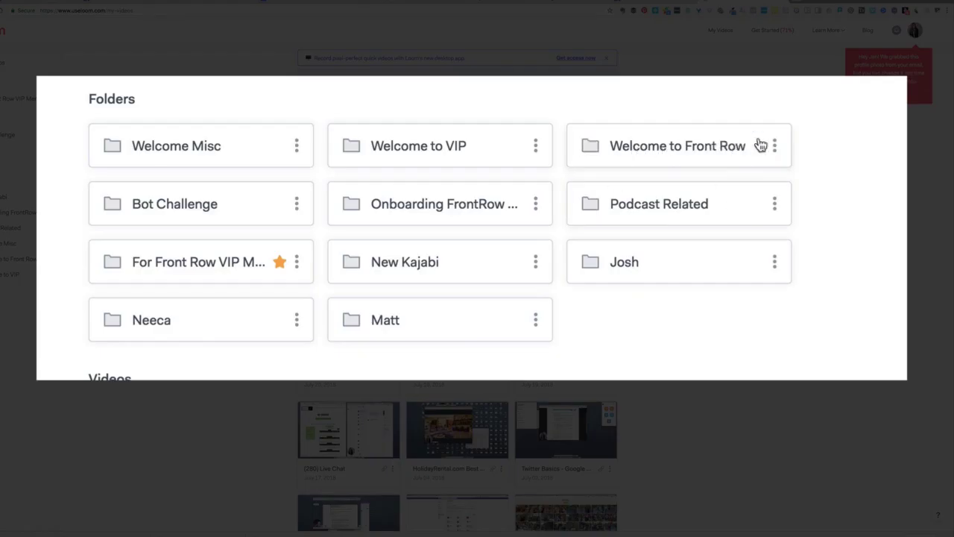
Open the 'Welcome to Front Row' folder from the Loom My Videos folders
left_click(653, 153)
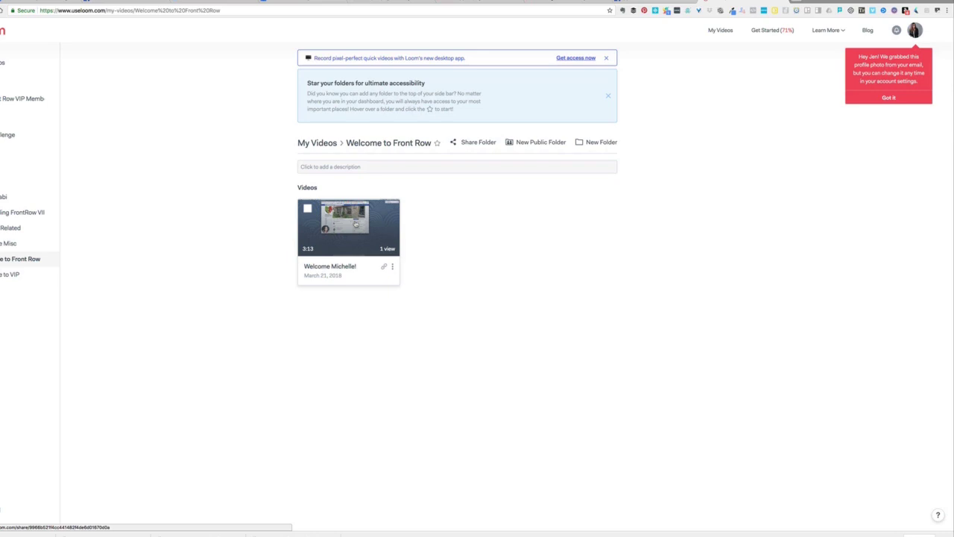
left_click(356, 223)
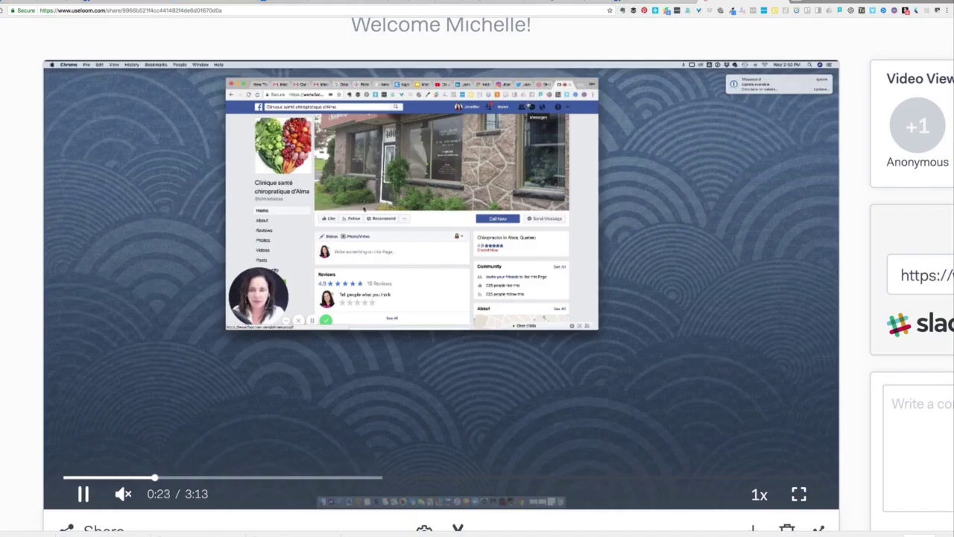
scroll(328, 368, "down", 1)
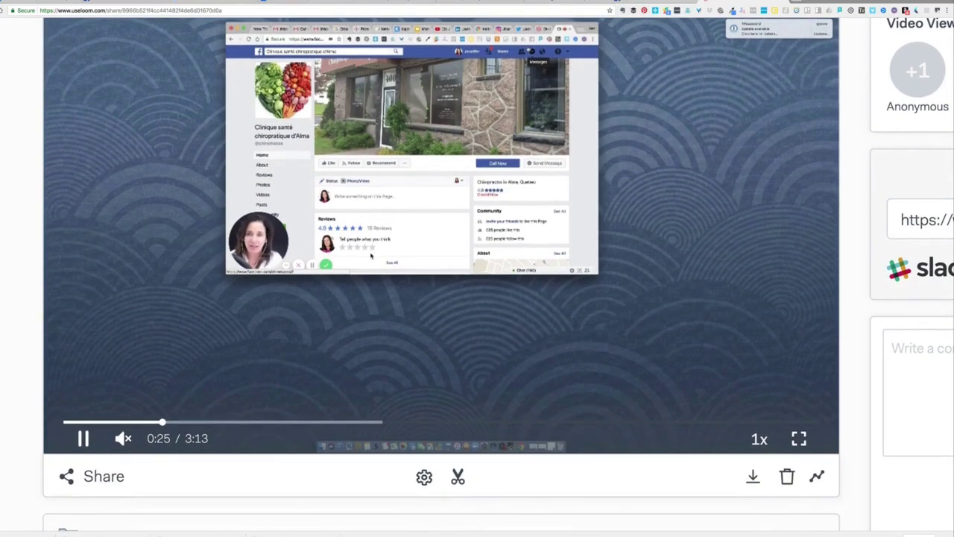
scroll(328, 368, "down", 5)
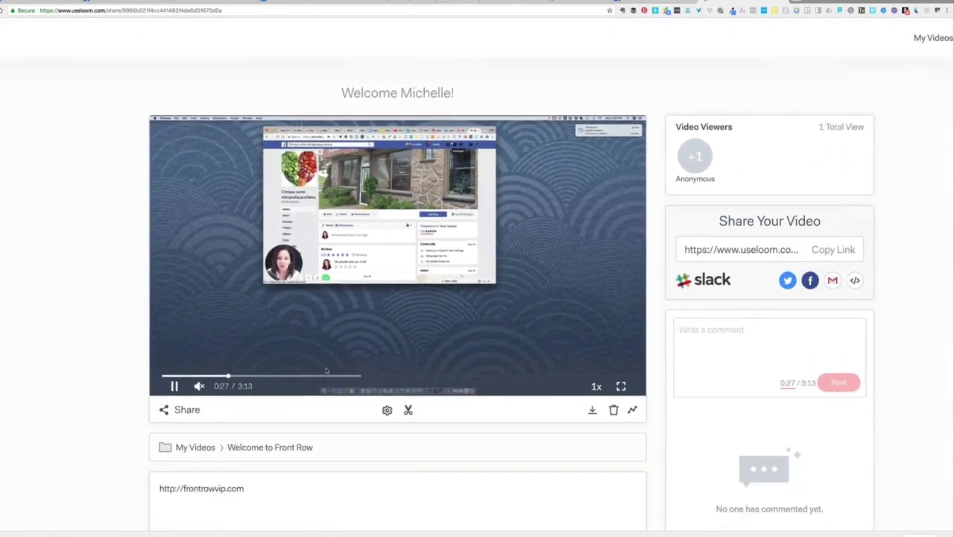
scroll(326, 370, "down", 1)
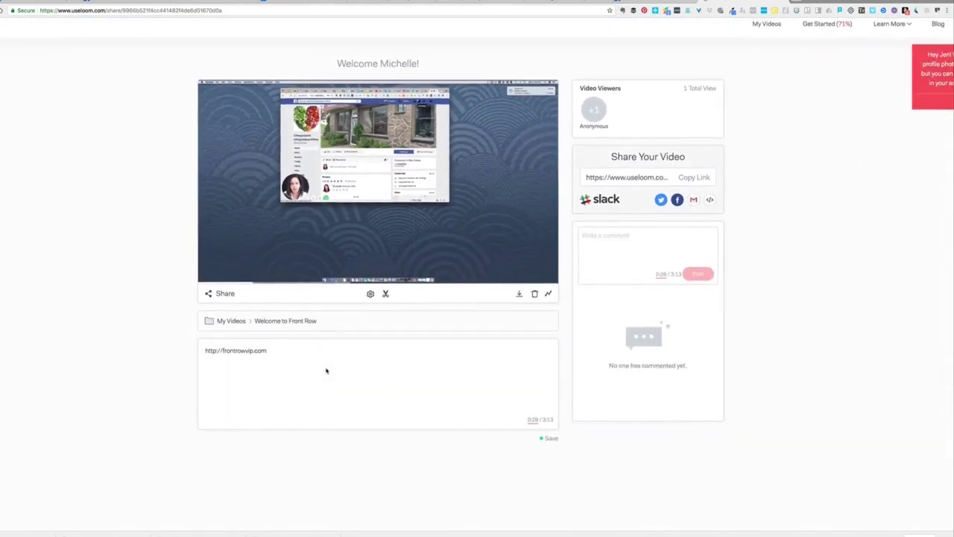
scroll(325, 370, "down", 1)
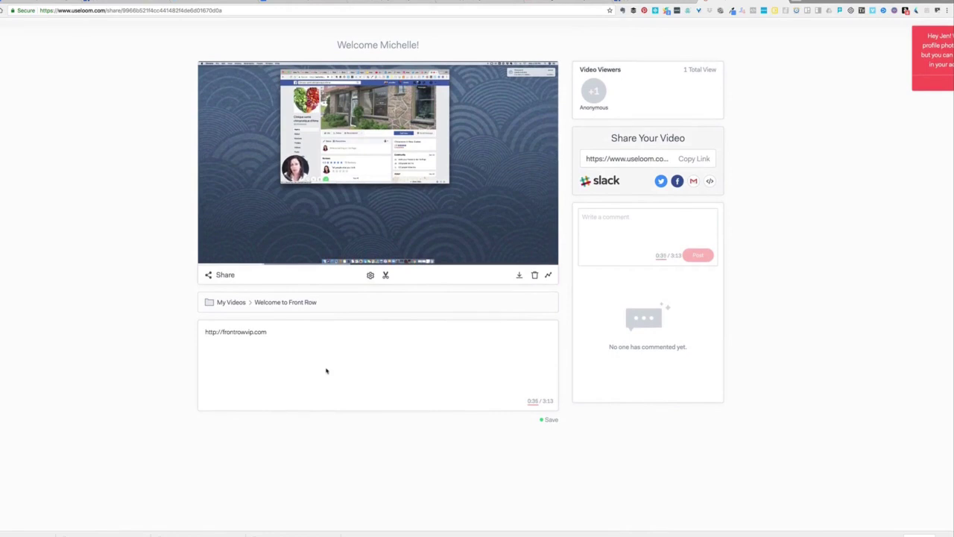
scroll(326, 370, "up", 1)
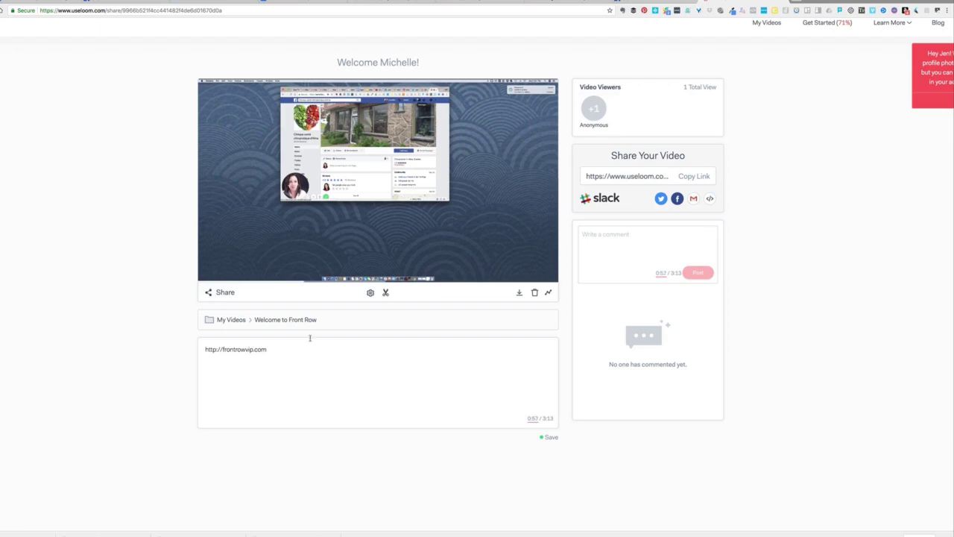
mouse_move(368, 229)
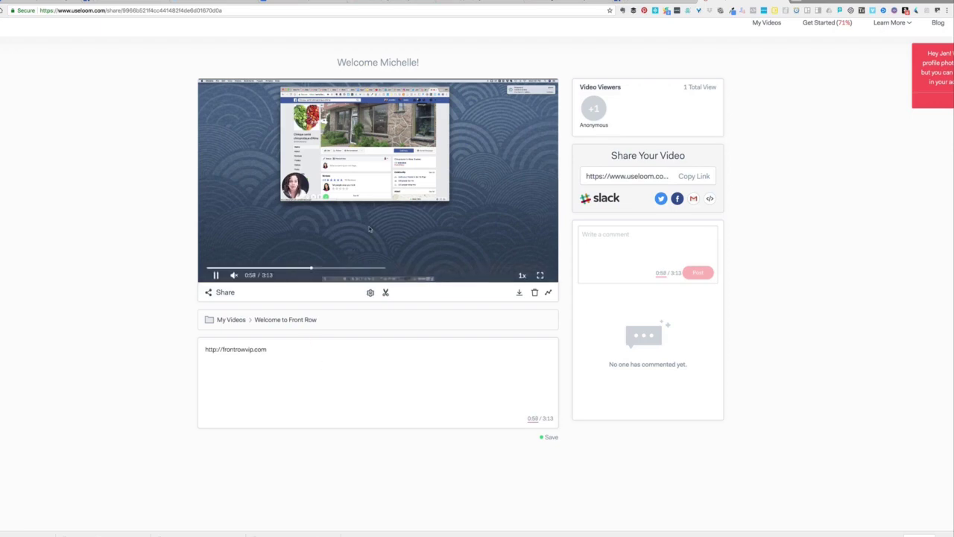
mouse_move(376, 185)
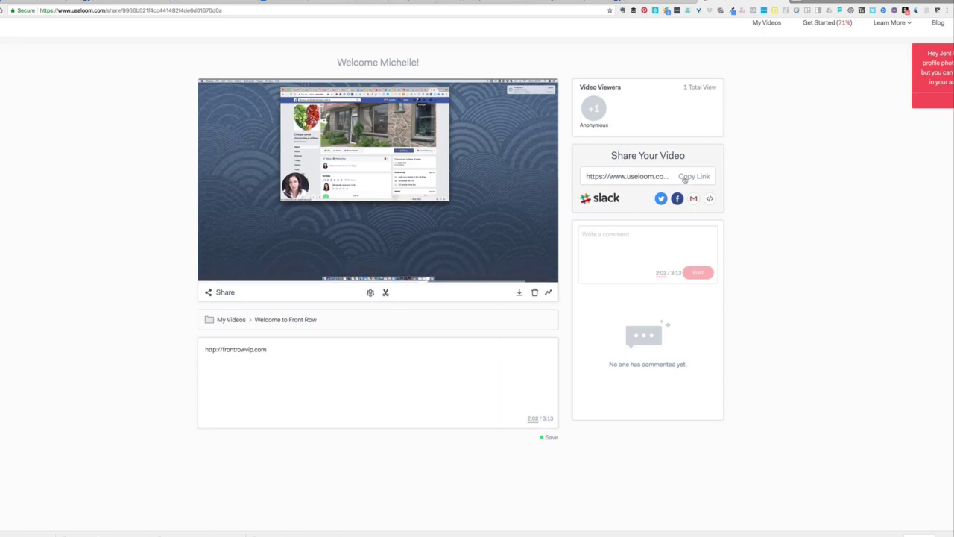
Watch the Loom welcome recording through to its 3:13 end
scroll(684, 180, "up", 5)
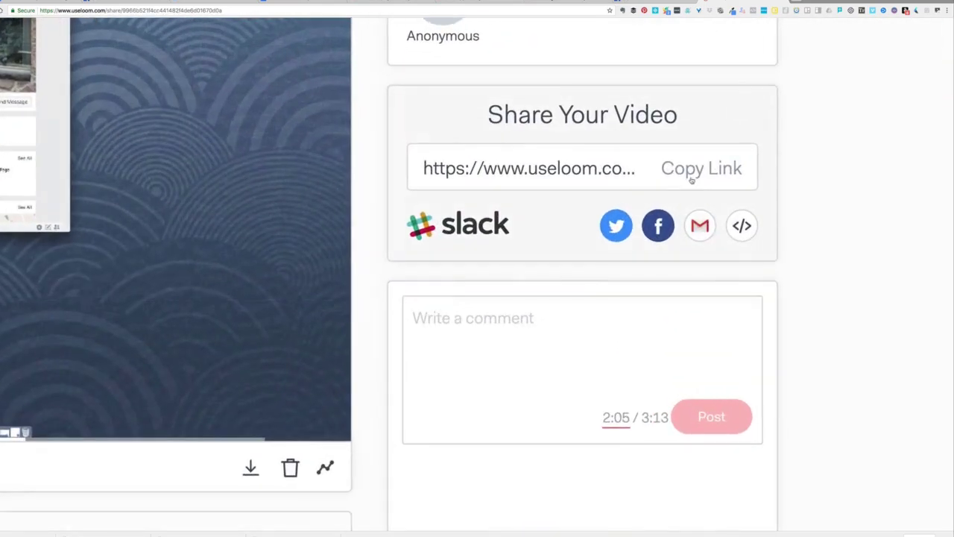
scroll(691, 179, "down", 5)
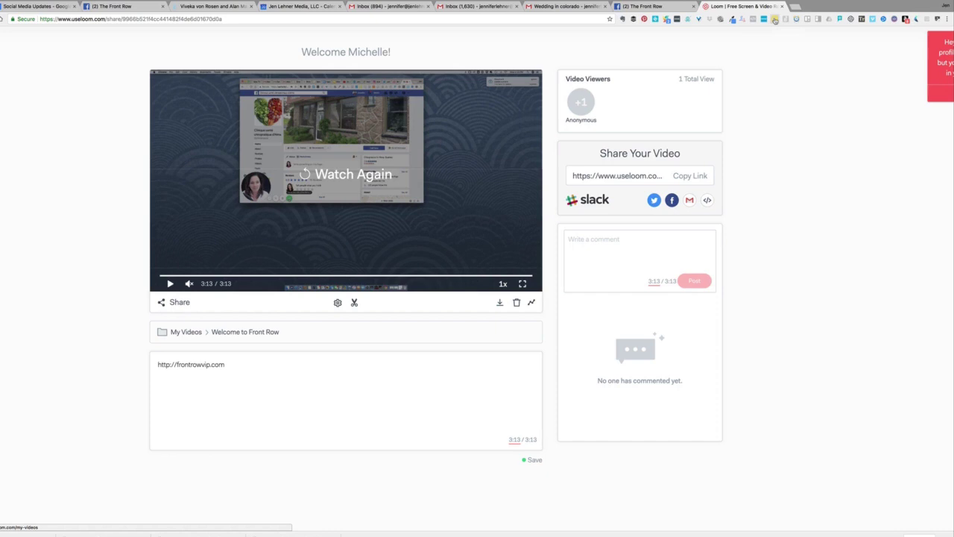
Return to The Front Row tab and scroll down to the welcome post's comments
left_click(660, 9)
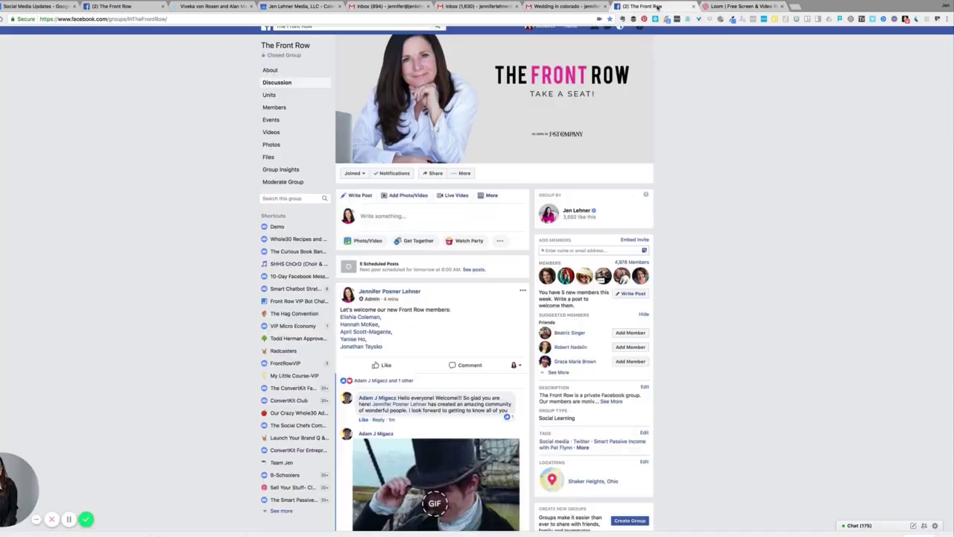
scroll(451, 291, "down", 2)
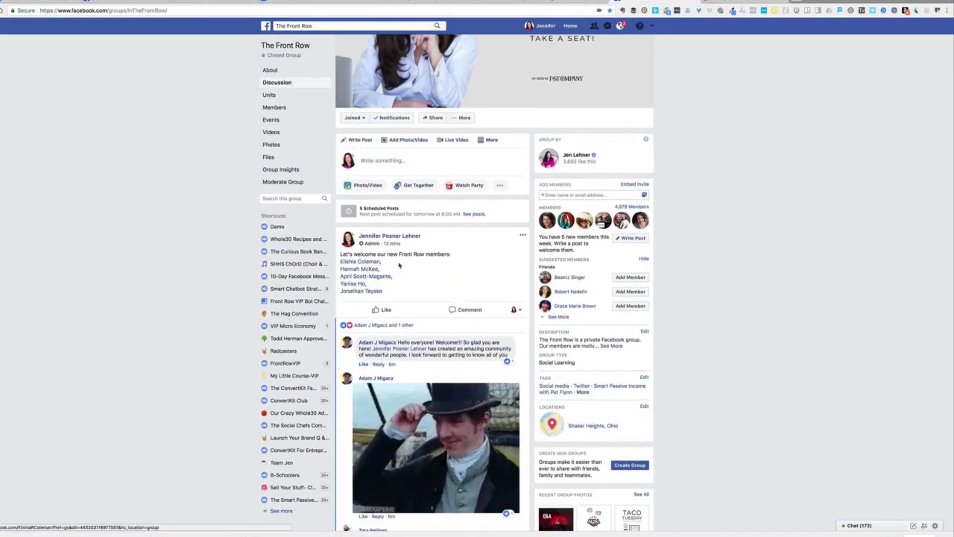
scroll(360, 266, "down", 1)
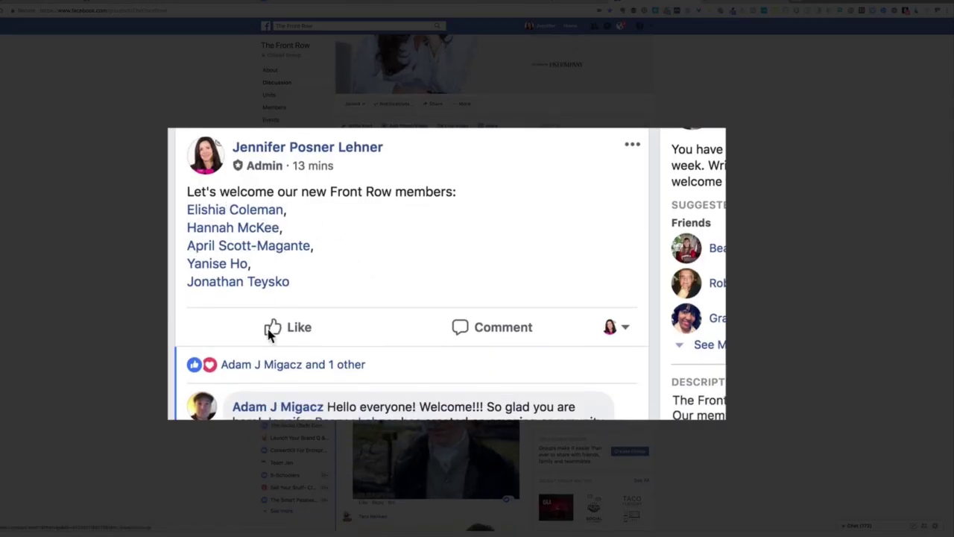
scroll(273, 328, "down", 1)
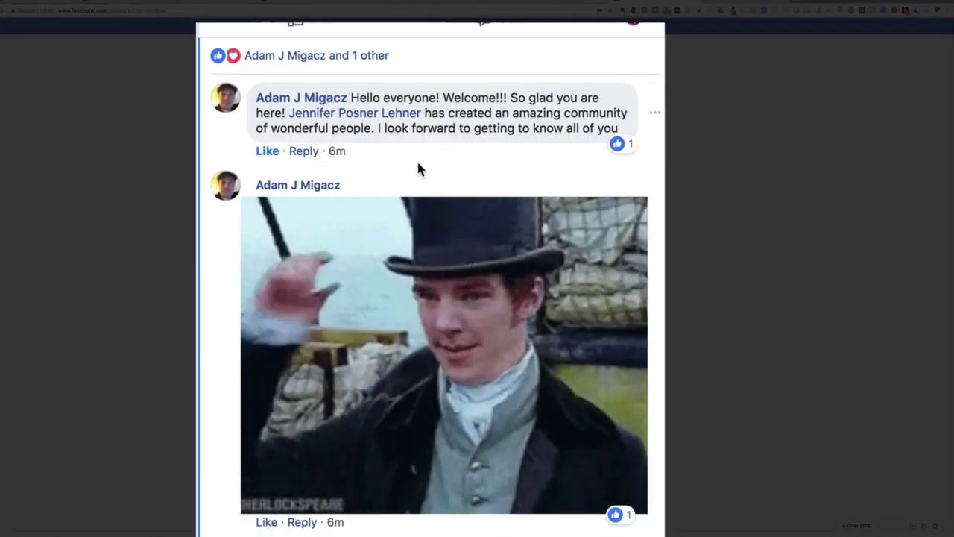
scroll(417, 163, "down", 1)
scroll(418, 161, "down", 3)
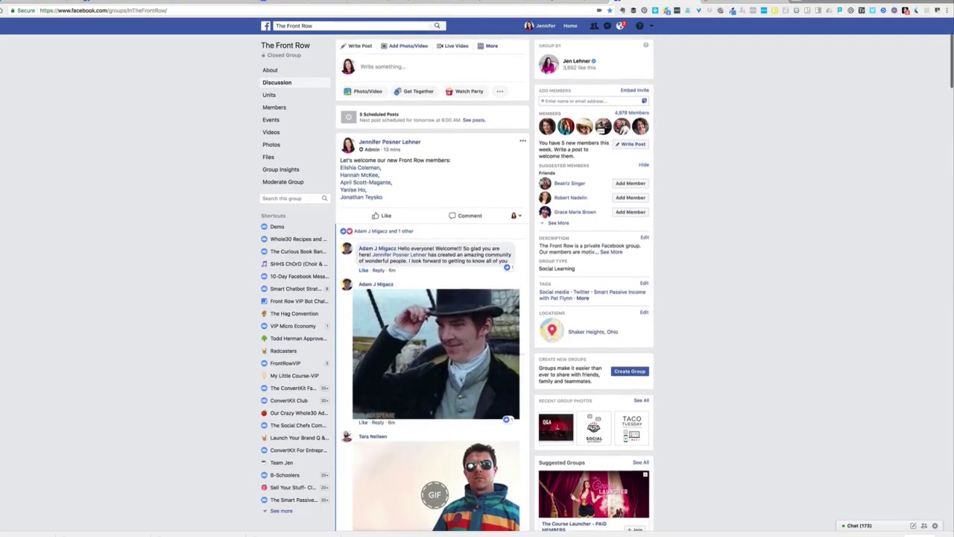
Scroll through the welcome post's comments and play the second GIF reply
scroll(425, 318, "down", 5)
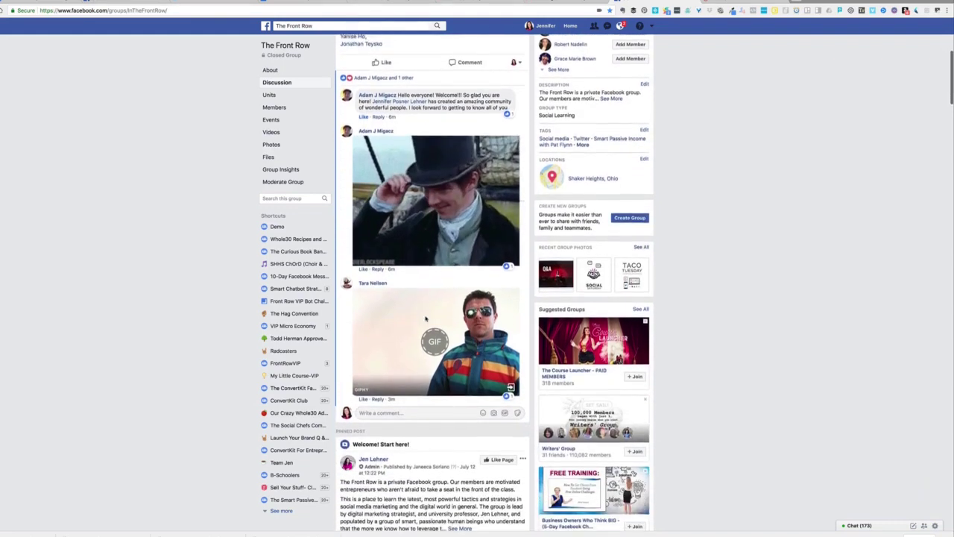
scroll(426, 319, "up", 4)
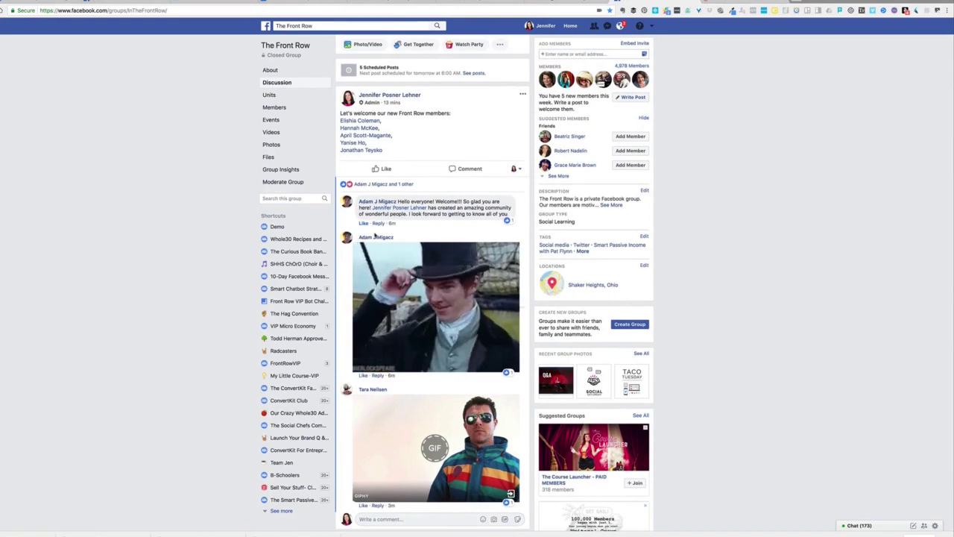
scroll(374, 236, "down", 1)
scroll(374, 236, "down", 2)
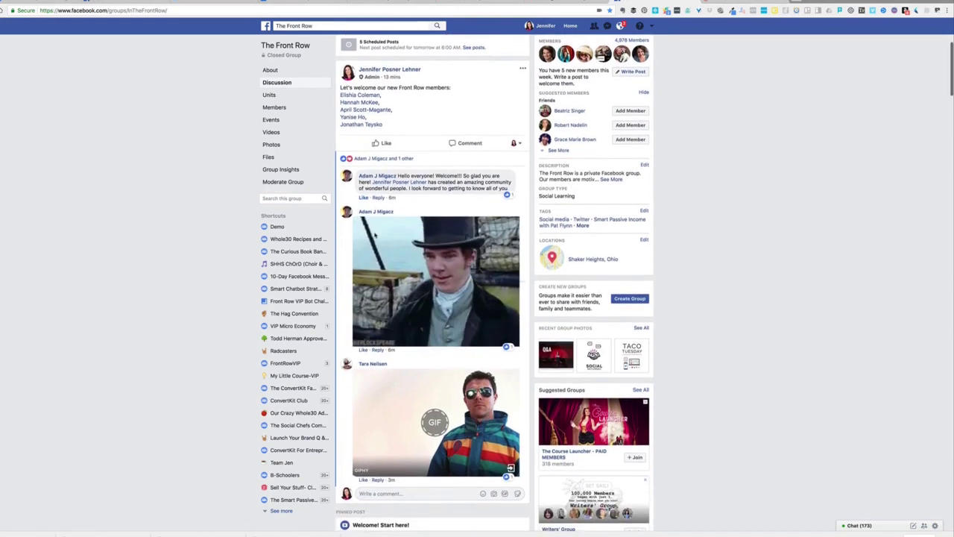
scroll(375, 236, "down", 1)
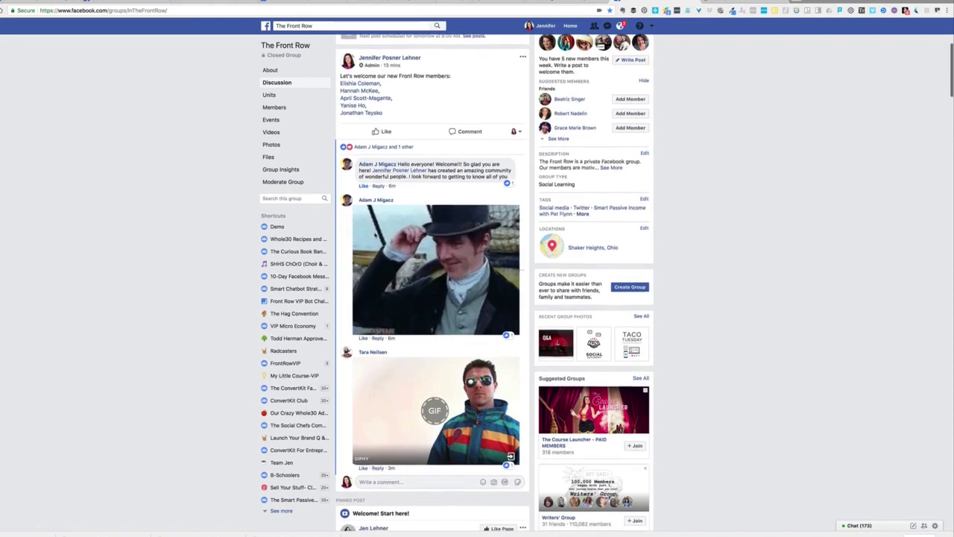
scroll(407, 183, "up", 3)
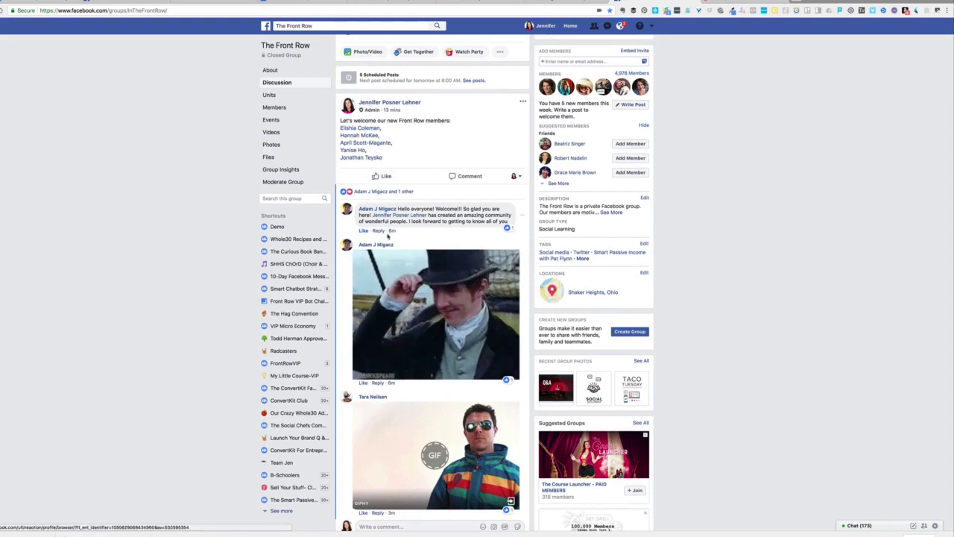
scroll(366, 304, "down", 3)
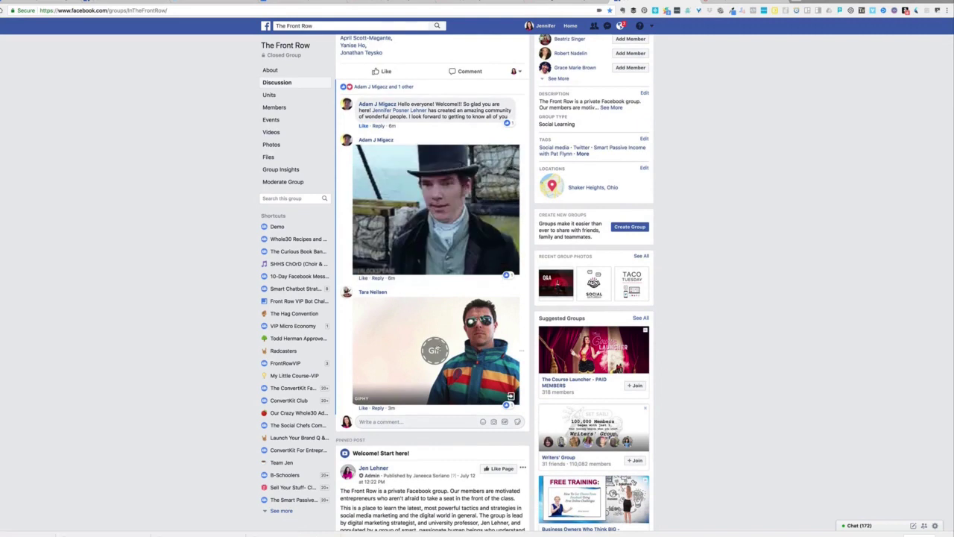
left_click(436, 350)
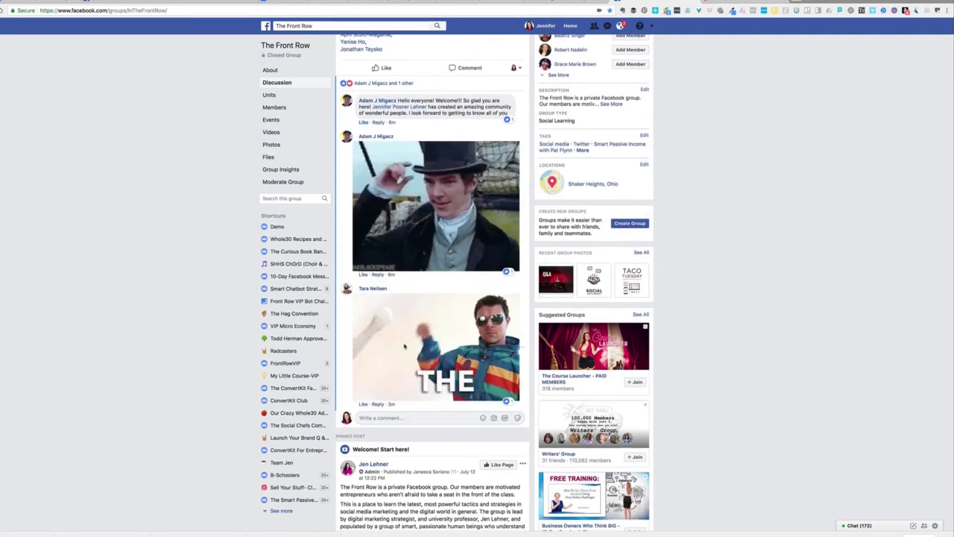
scroll(405, 346, "down", 2)
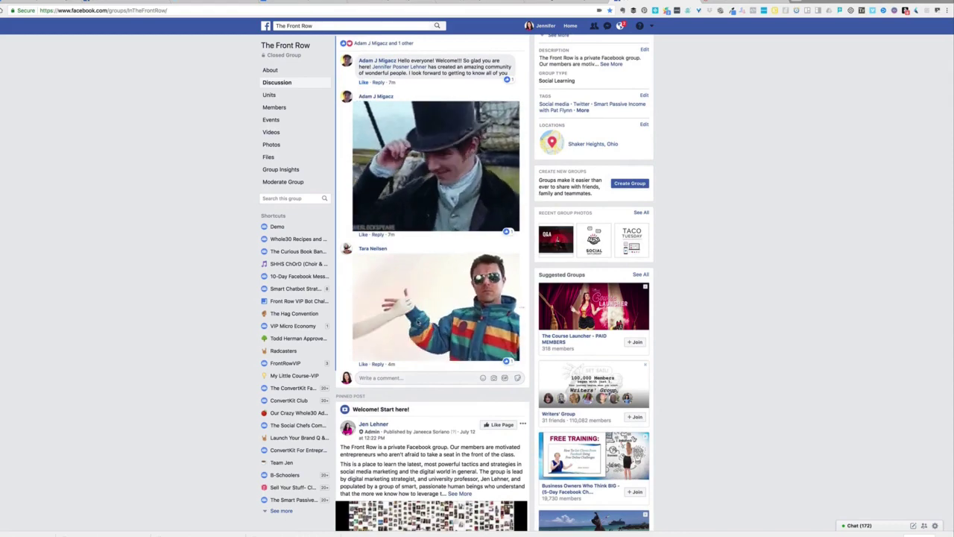
scroll(417, 322, "up", 5)
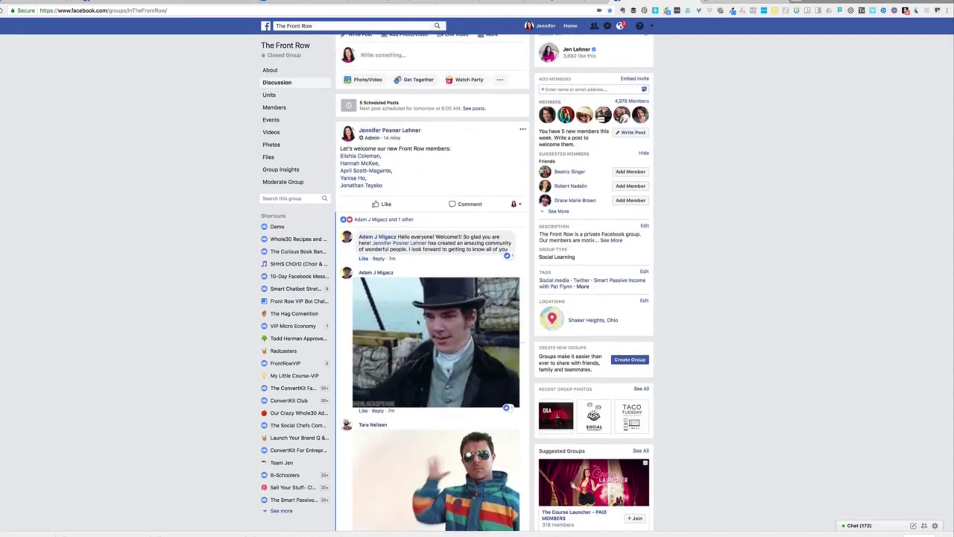
scroll(417, 322, "down", 3)
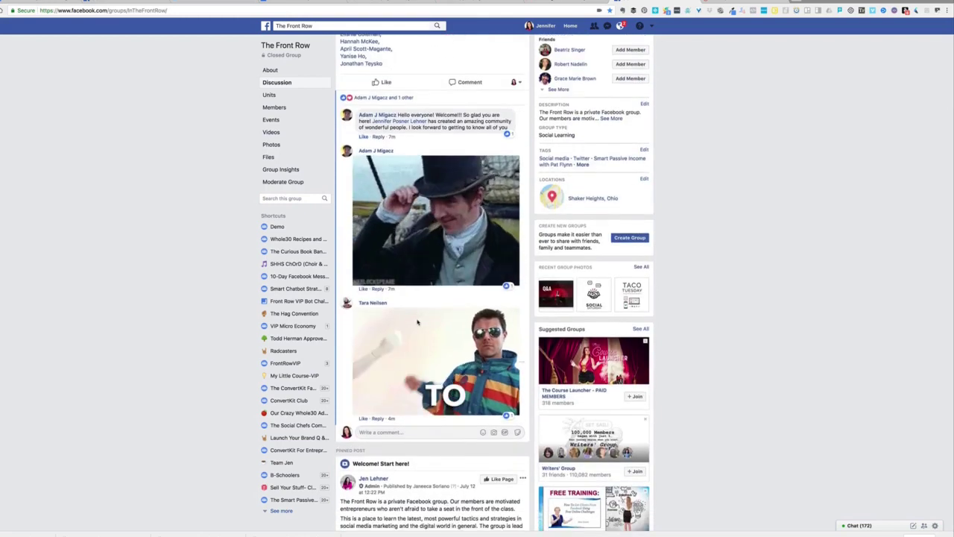